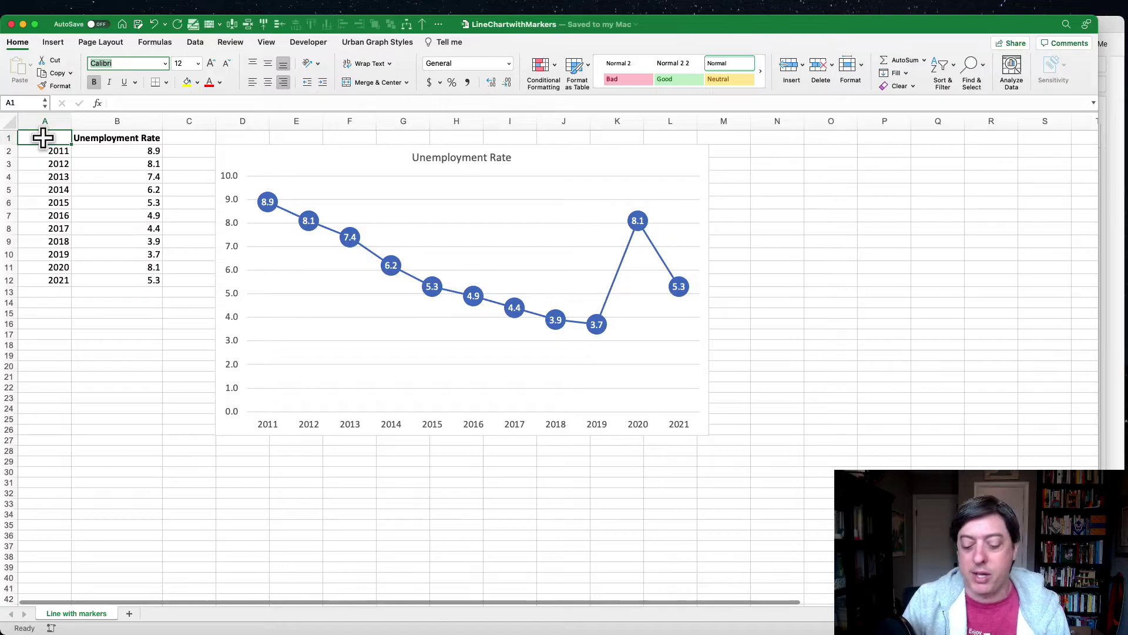
Step: Insert a line chart with markers from A1:B12, then move and enlarge it to cover most of the existing chart
drag(44, 138, 119, 278)
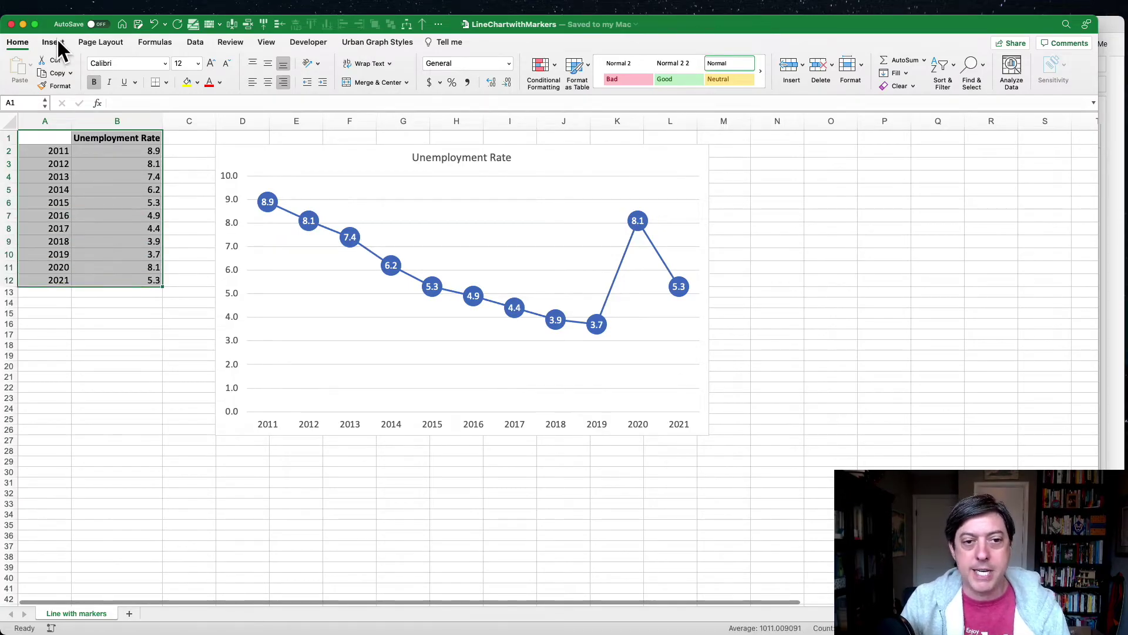
click(58, 43)
click(574, 69)
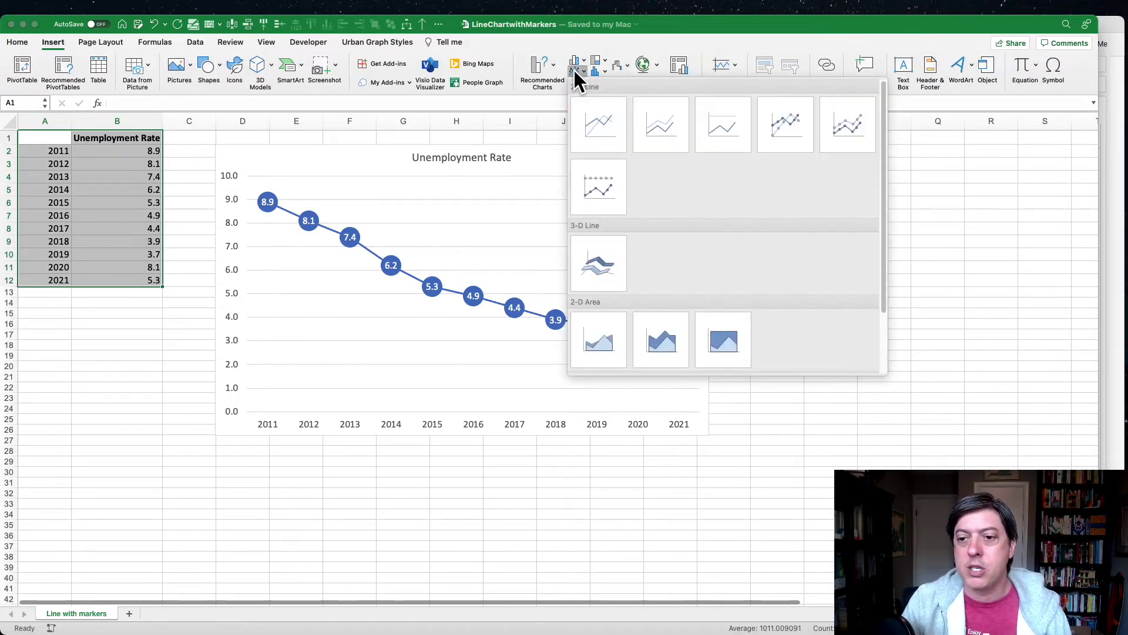
click(786, 135)
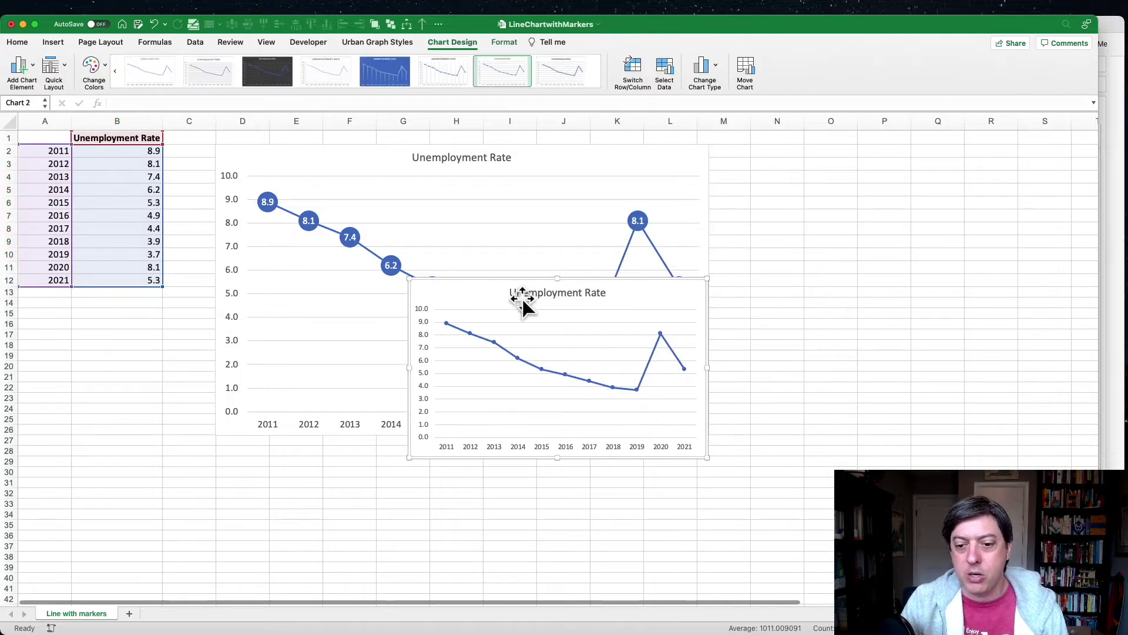
drag(493, 282, 290, 143)
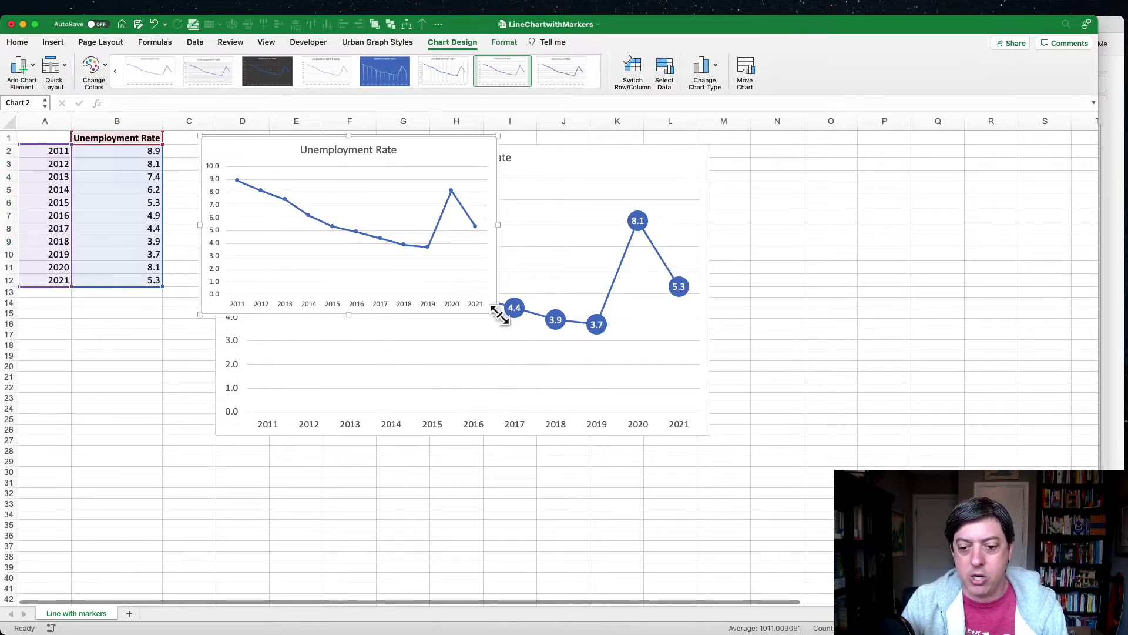
drag(498, 314, 700, 423)
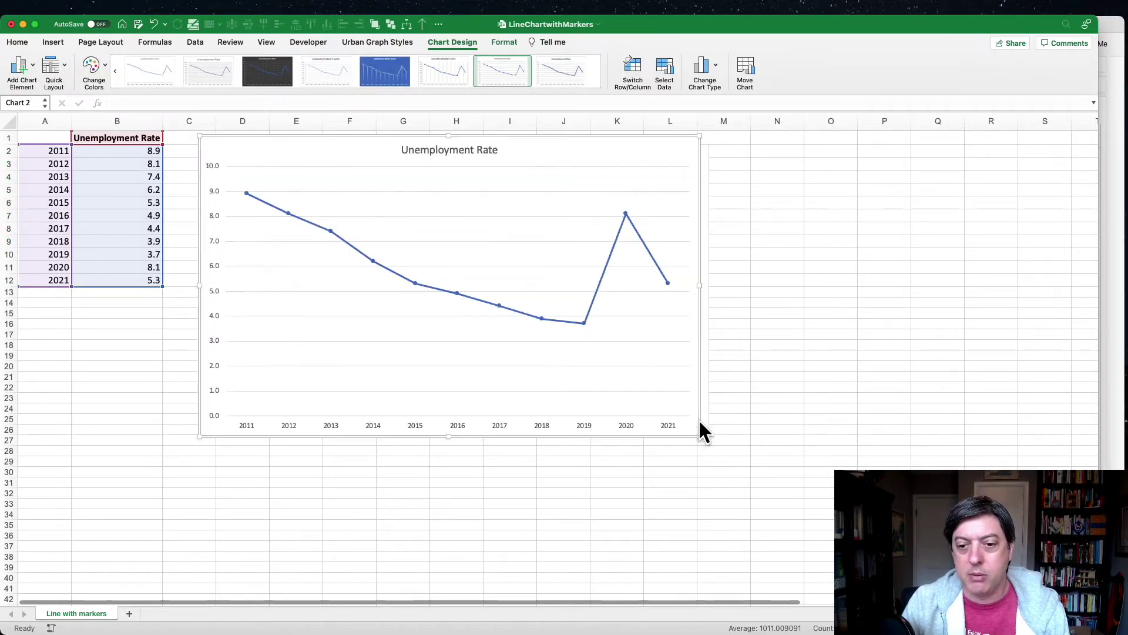
Step: Set the built-in marker size of the new chart's Unemployment Rate series to 20
right_click(513, 310)
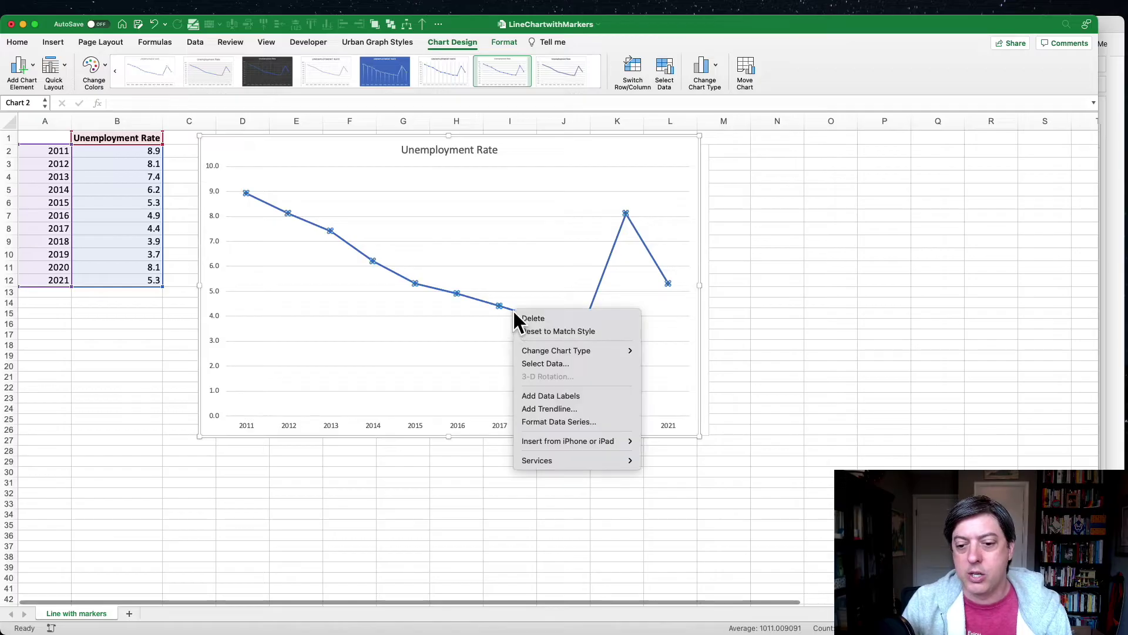
click(548, 421)
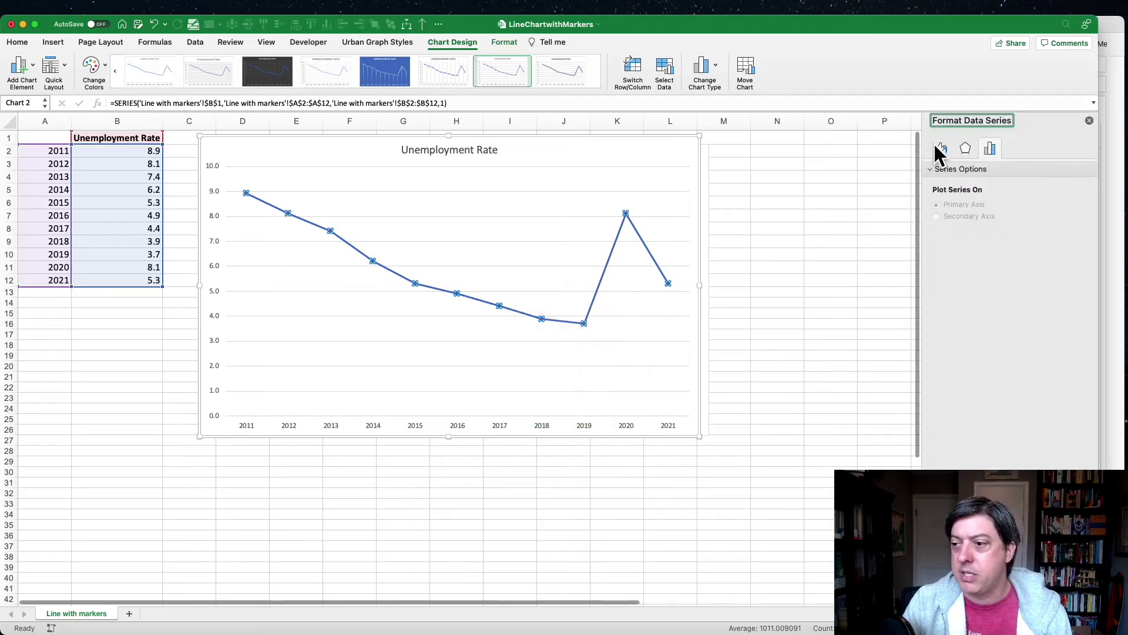
click(967, 173)
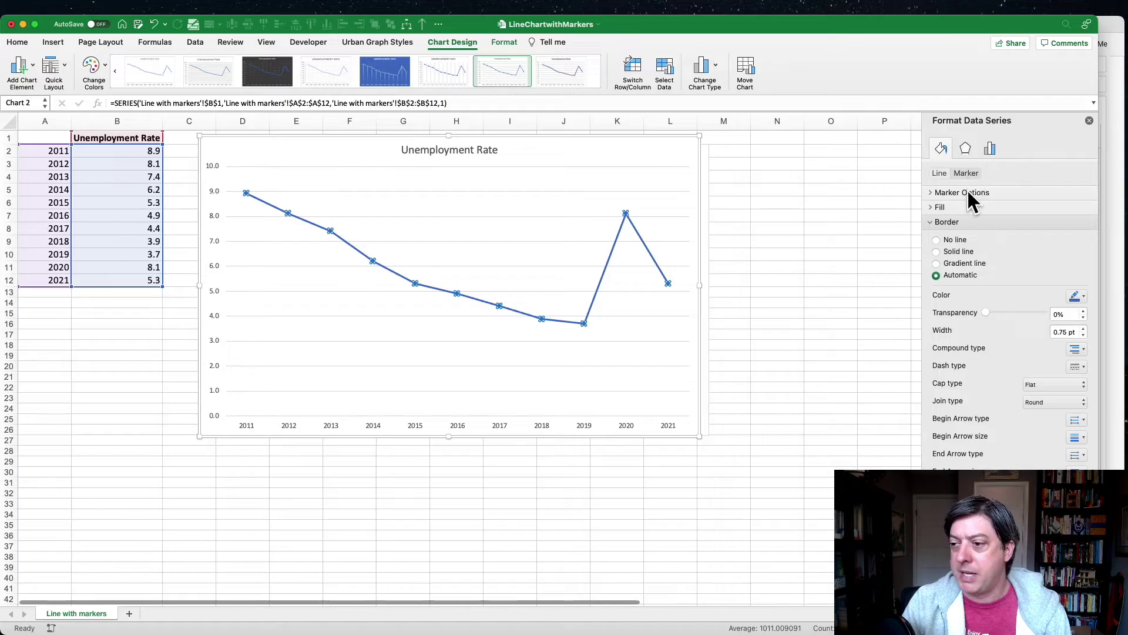
click(947, 234)
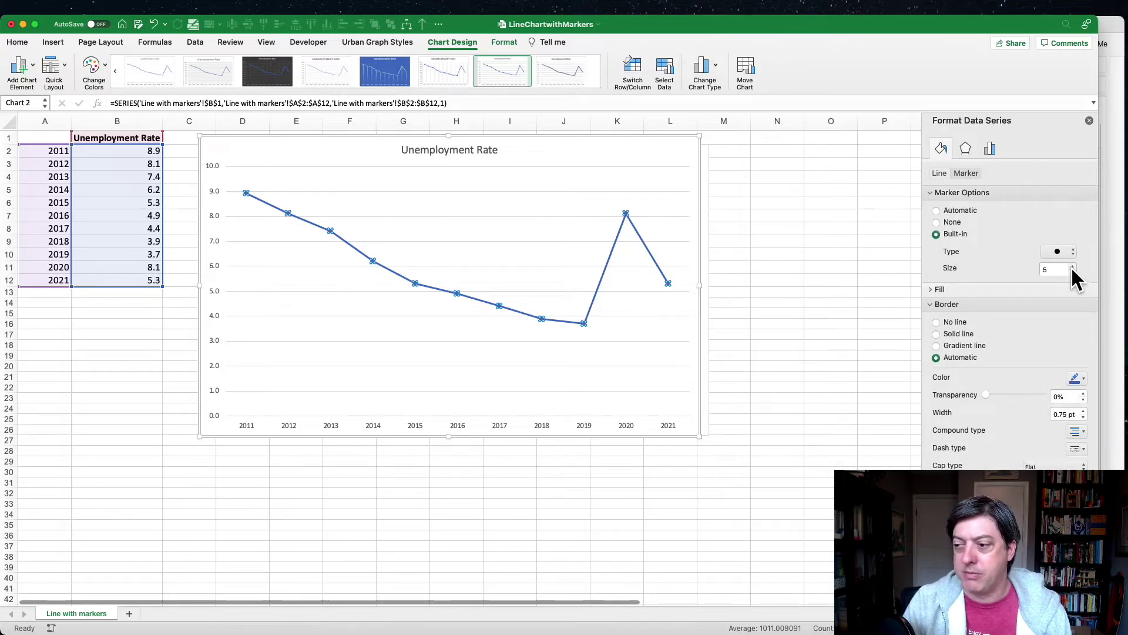
double_click(1043, 270)
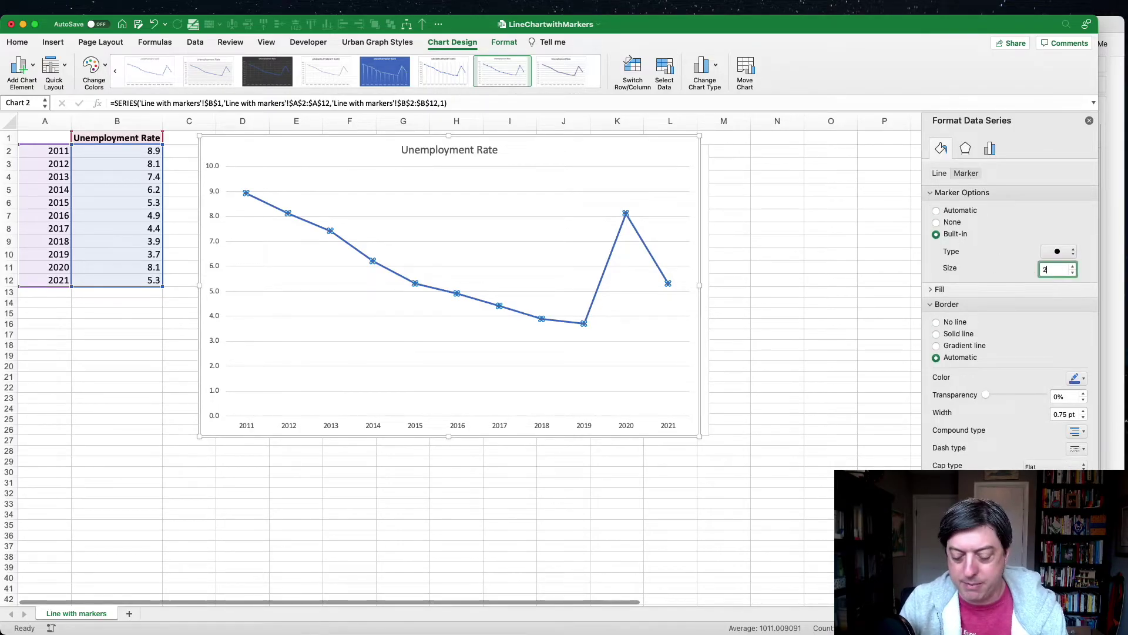
text(20)
key(Return)
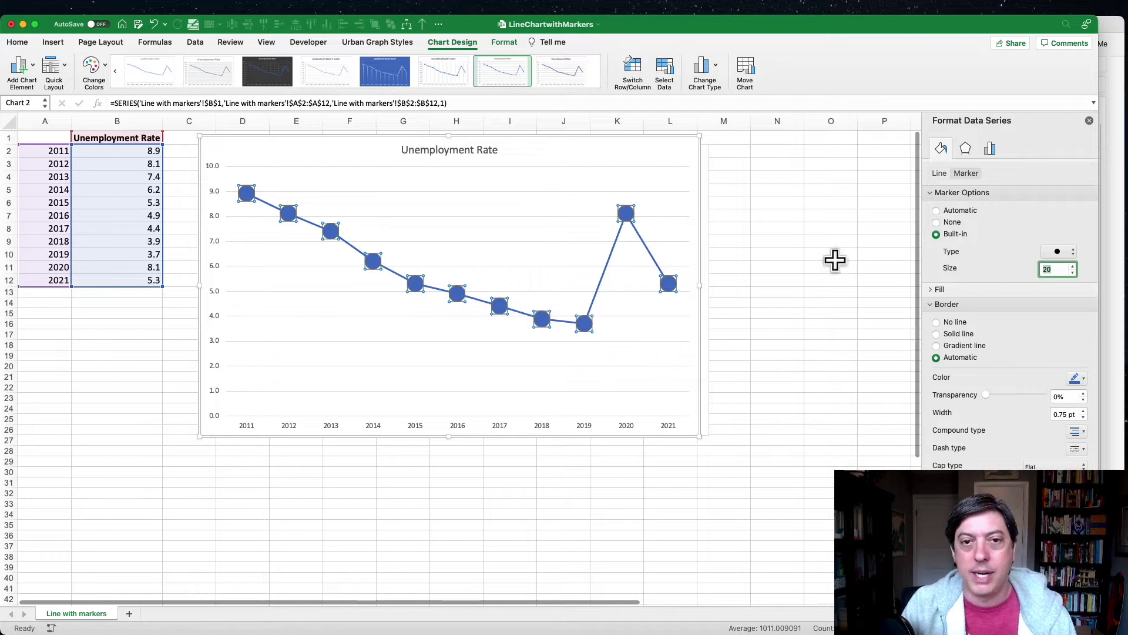
Step: Add data labels to the Unemployment Rate series and set their label position to Center
right_click(622, 217)
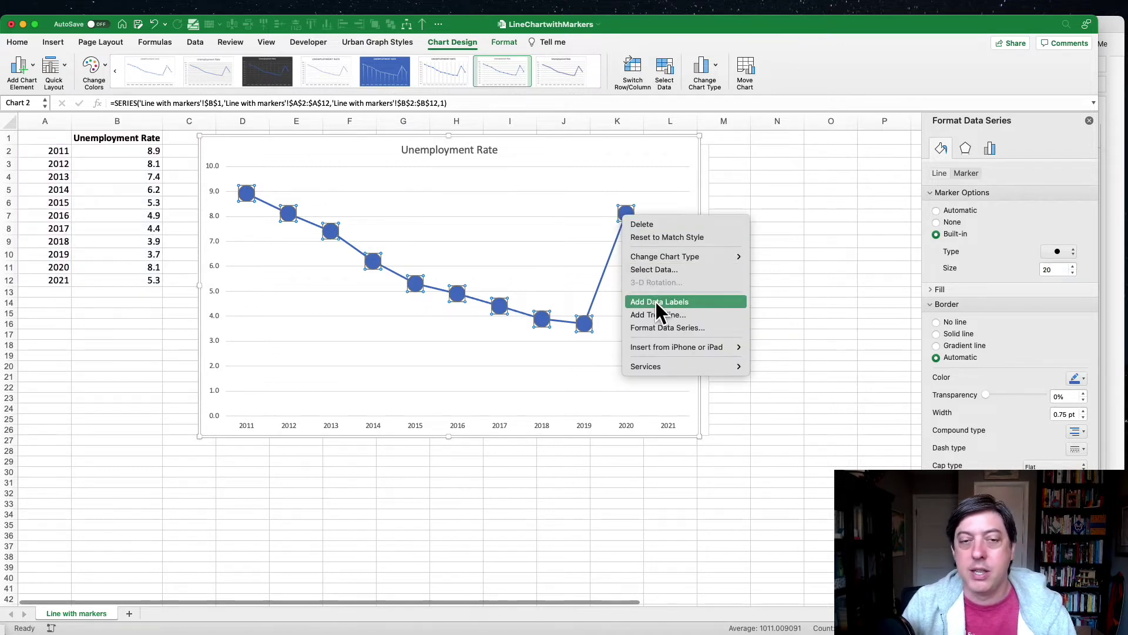
click(656, 302)
click(647, 218)
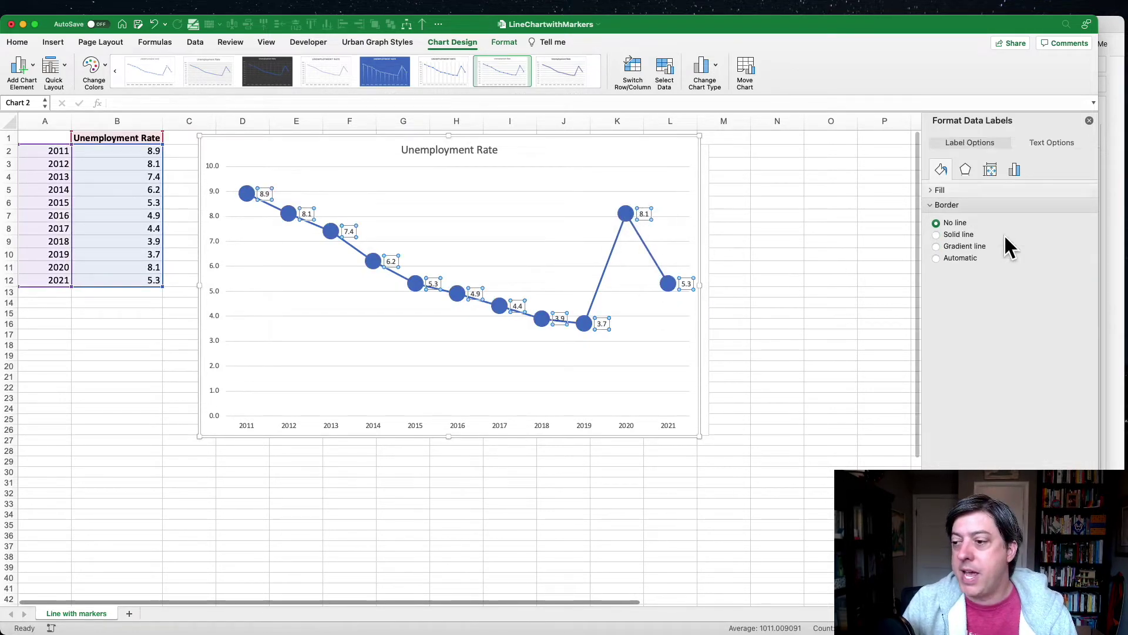
click(1015, 169)
click(956, 382)
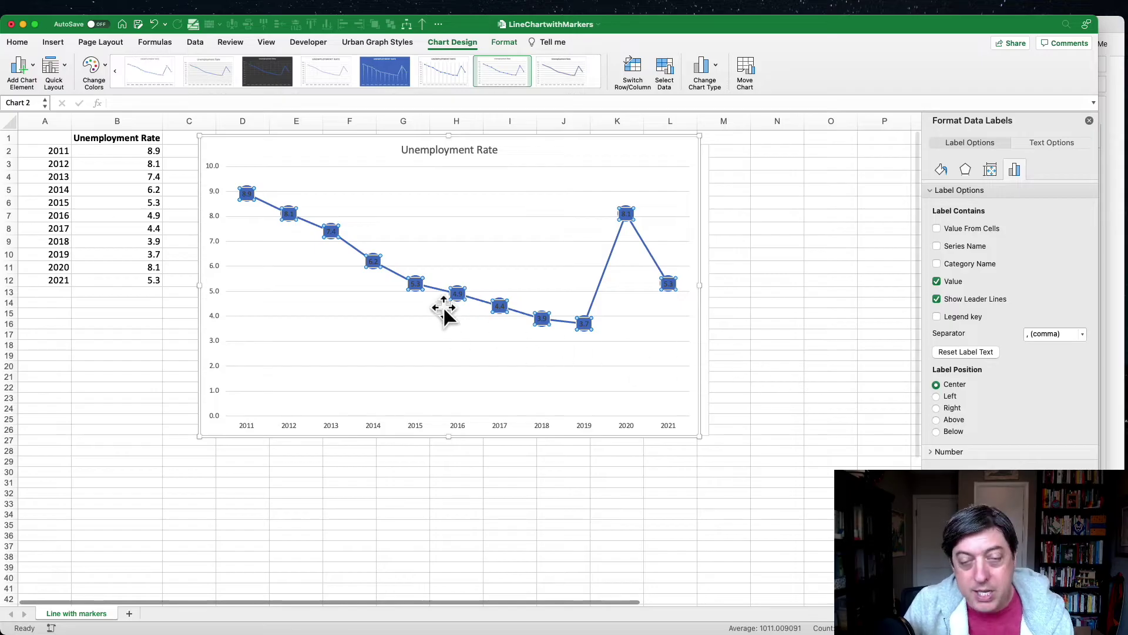
Step: Change the data labels' font color to white and deselect them
click(18, 42)
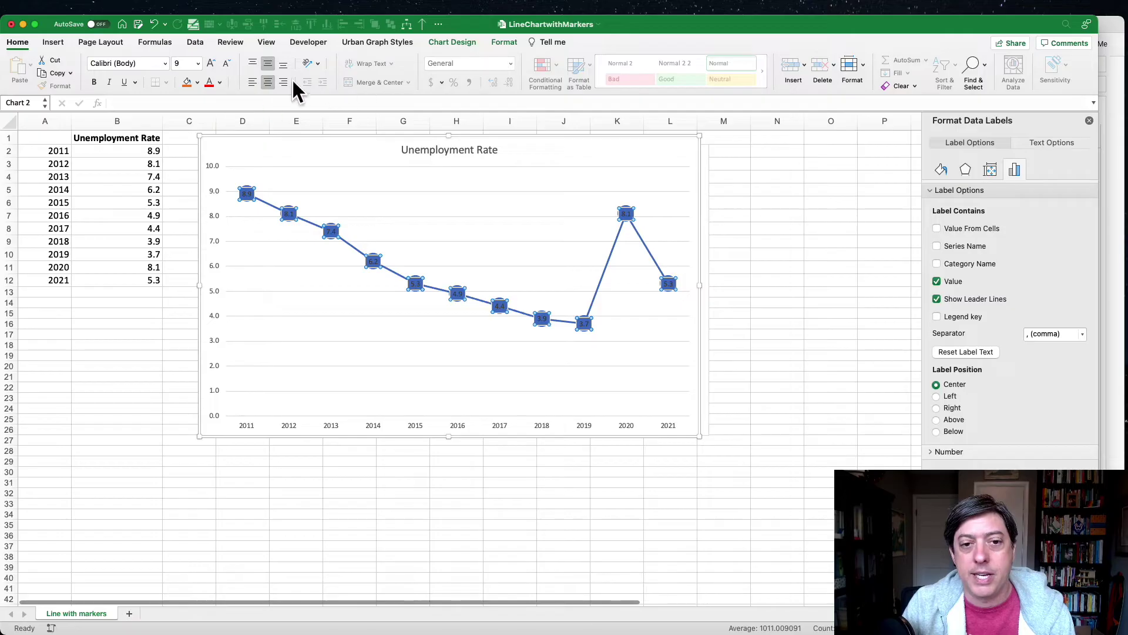
click(220, 83)
click(214, 136)
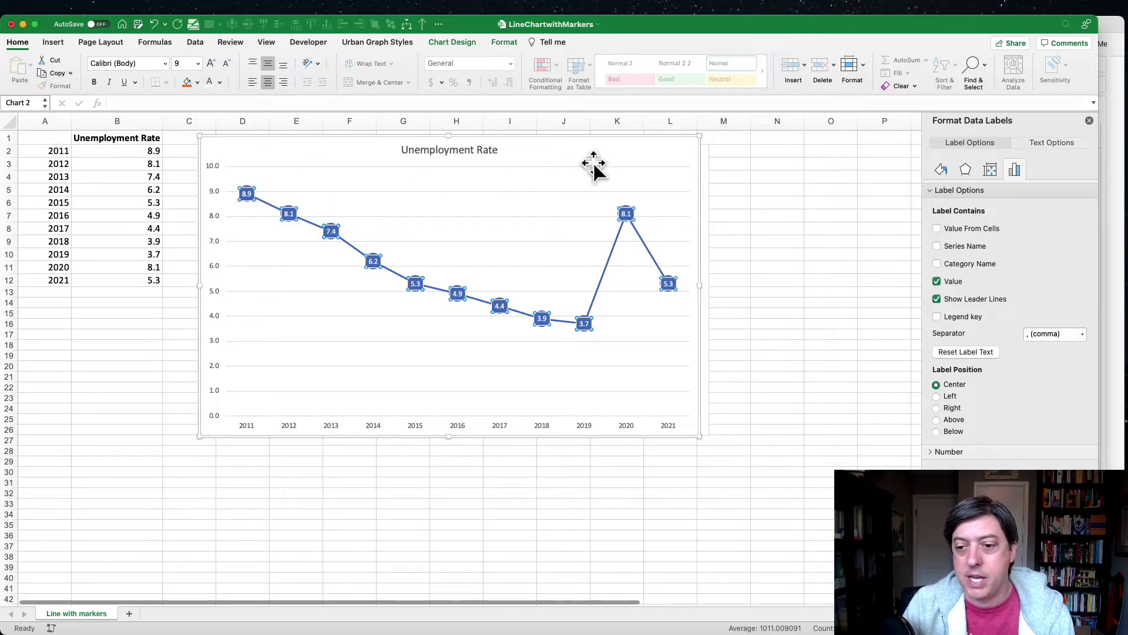
click(618, 139)
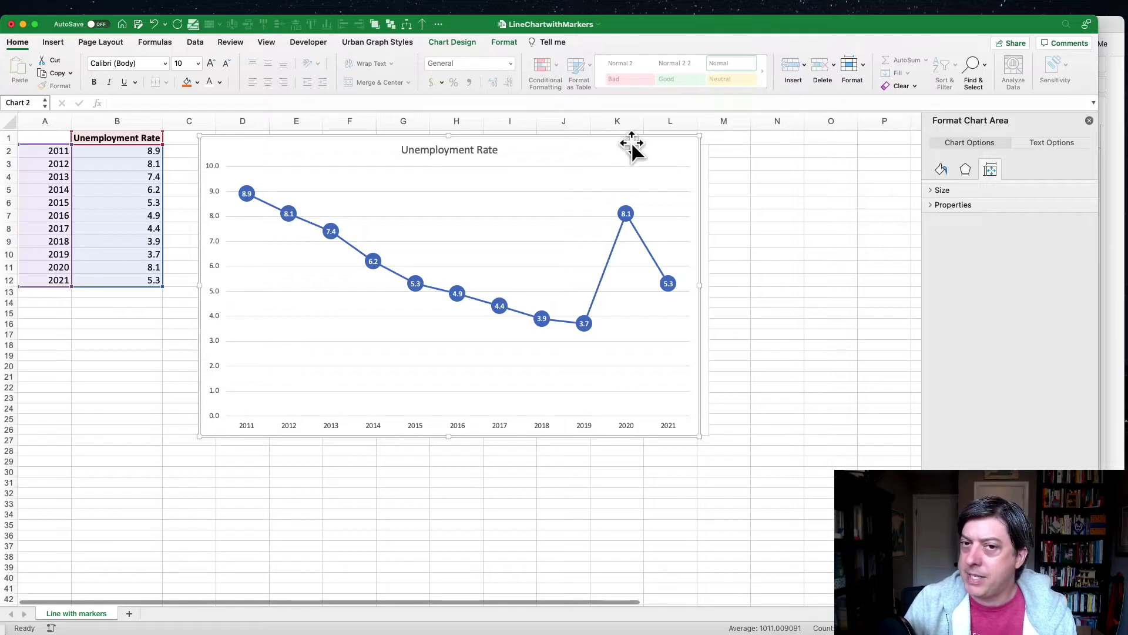
Step: Switch to the Tableau LineWithMarker workbook and plot Unemployment Rate on Rows against Year on Columns
click(1119, 247)
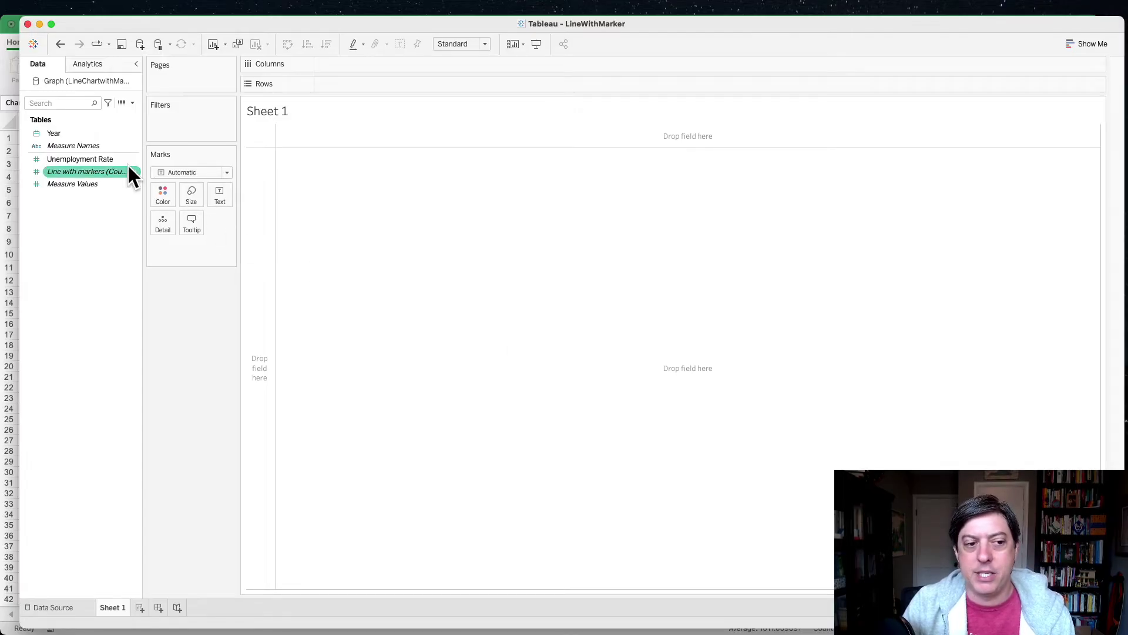
drag(58, 135, 350, 66)
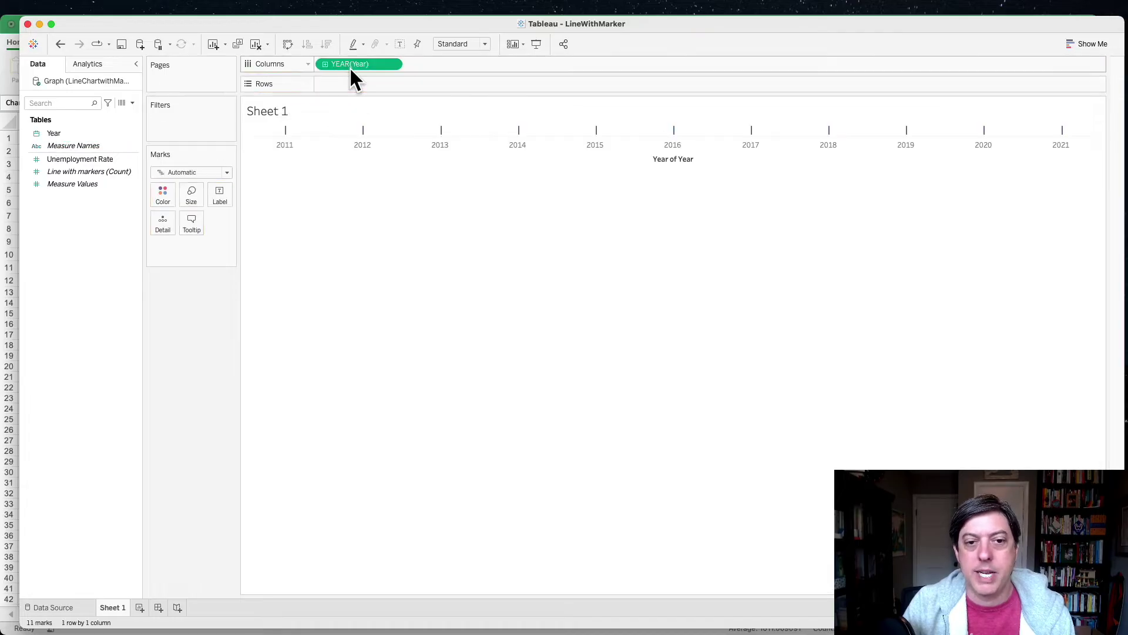
drag(68, 159, 361, 83)
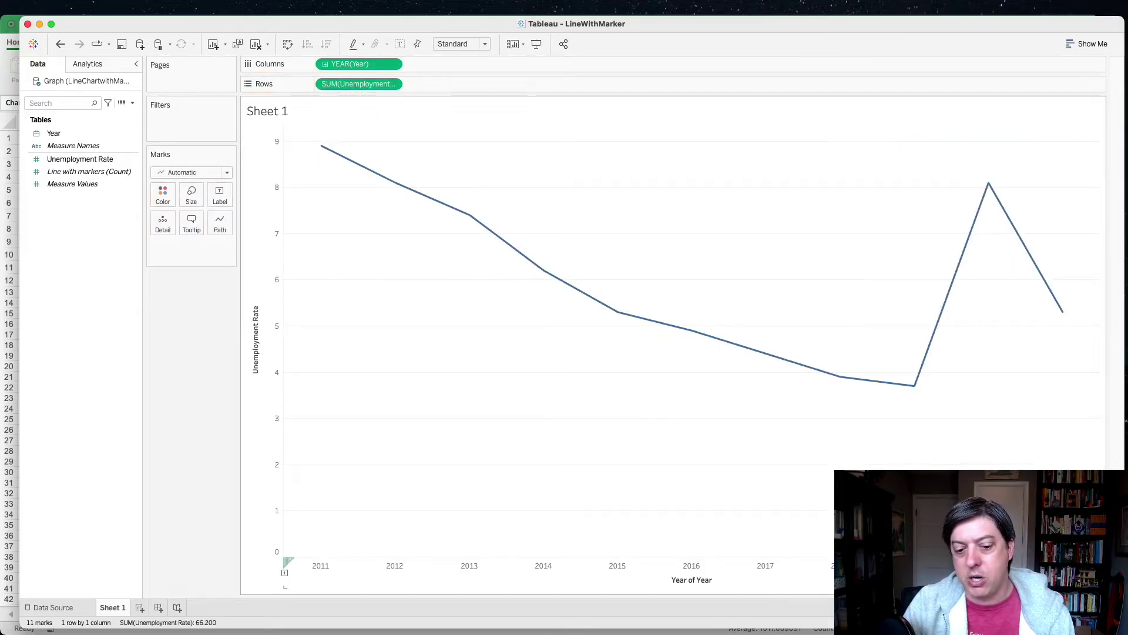
Step: Show markers on all data points of the Unemployment Rate line
mouse_move(910, 369)
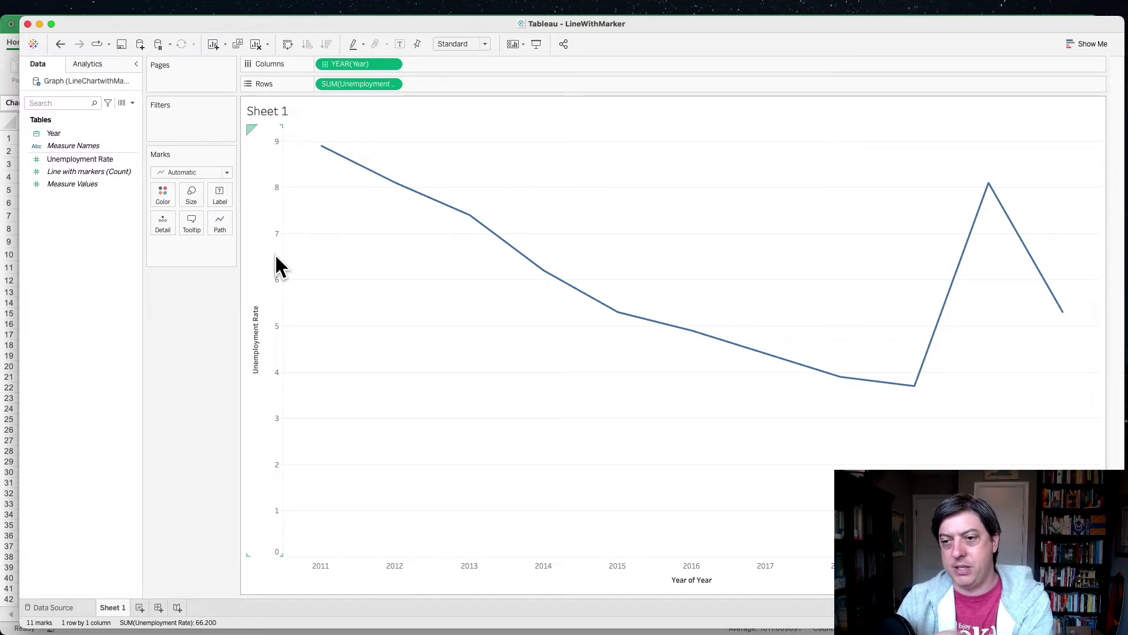
click(222, 225)
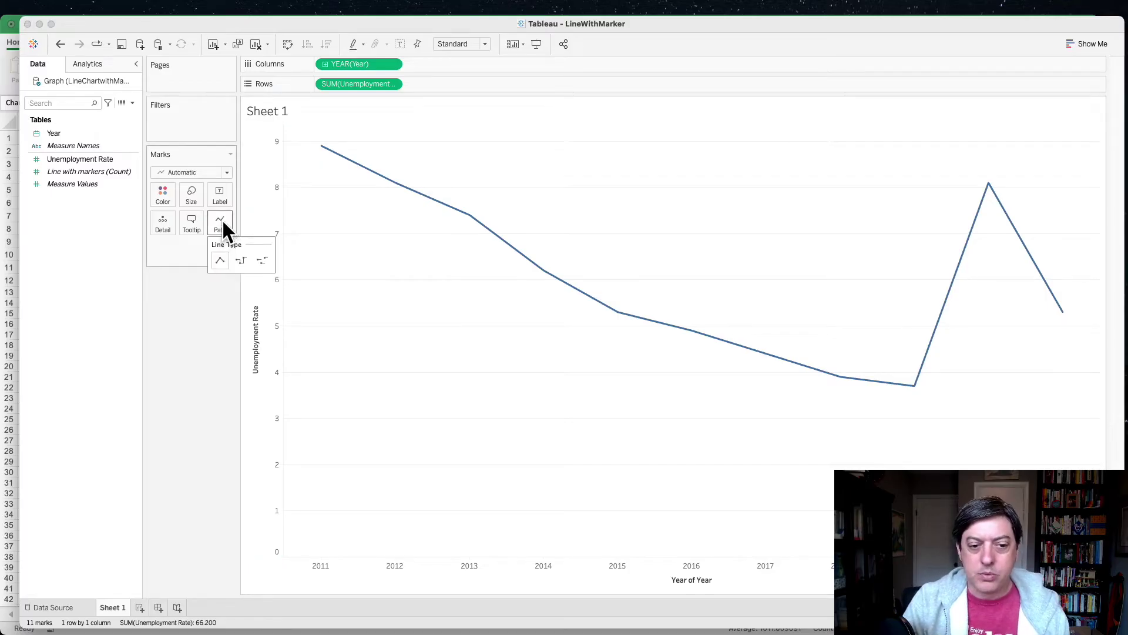
click(158, 195)
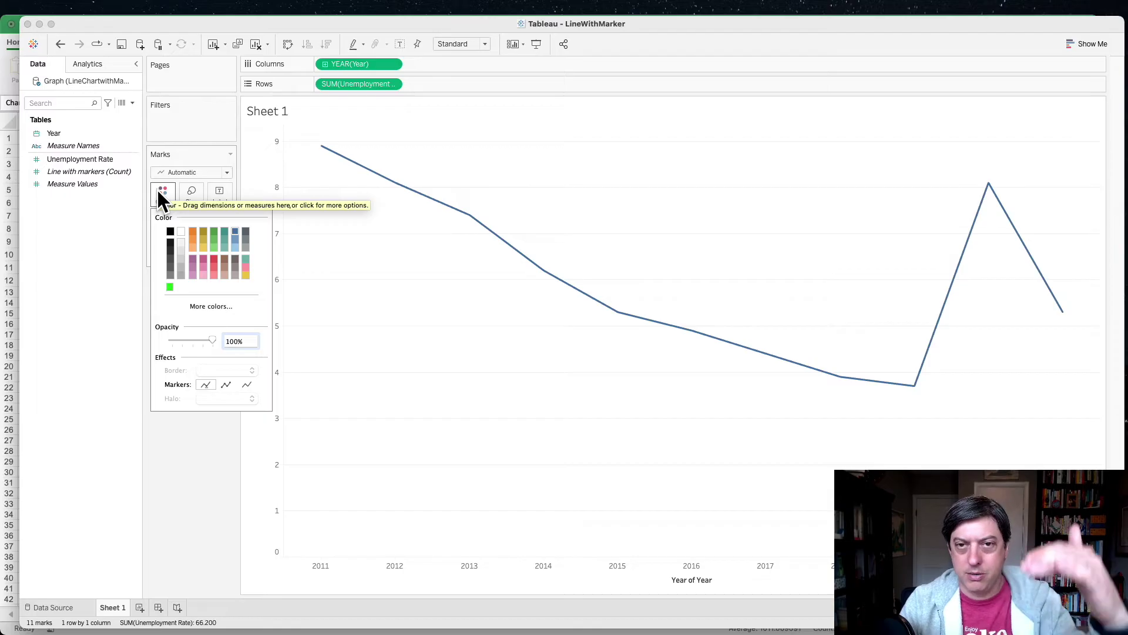
click(225, 384)
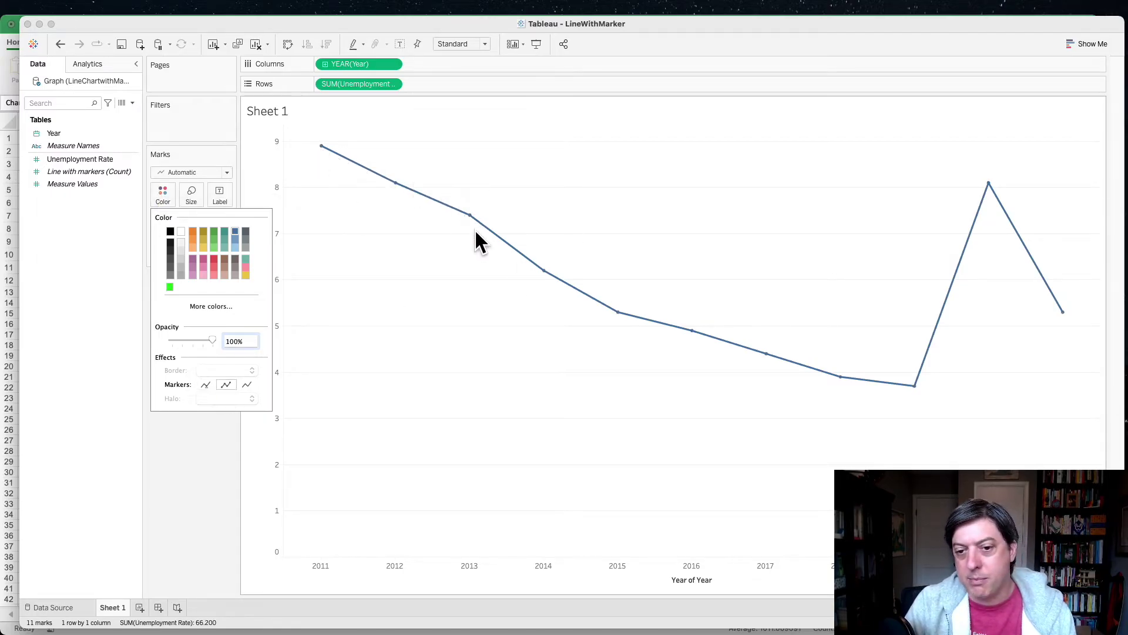
click(200, 475)
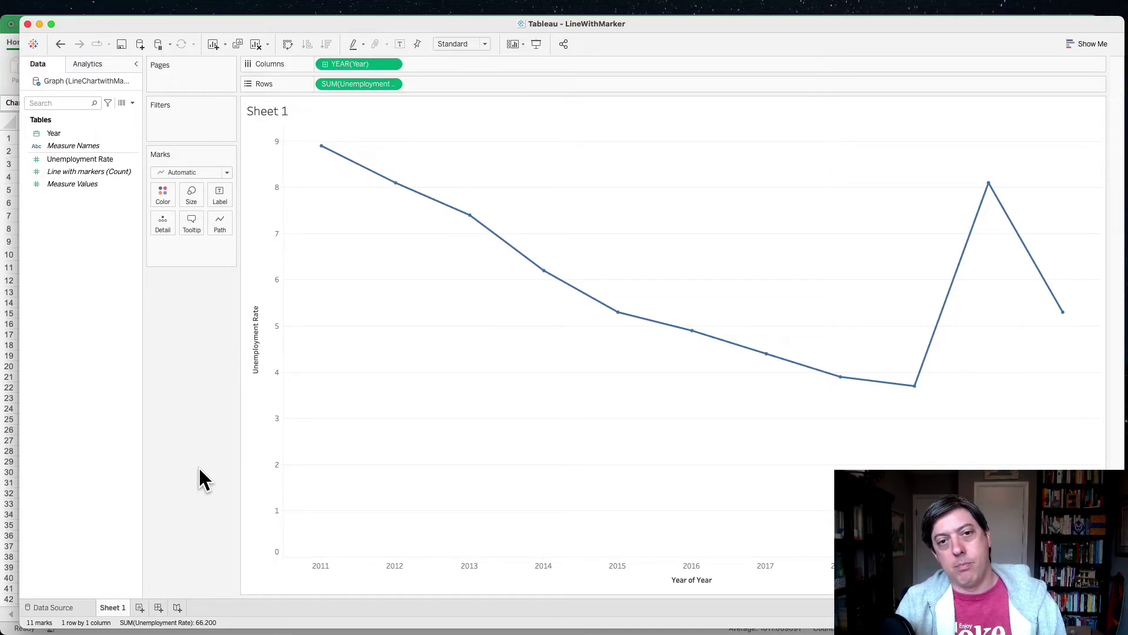
Step: Try to enlarge the line's markers by raising the mark size to its maximum, and bring the size back down
click(192, 194)
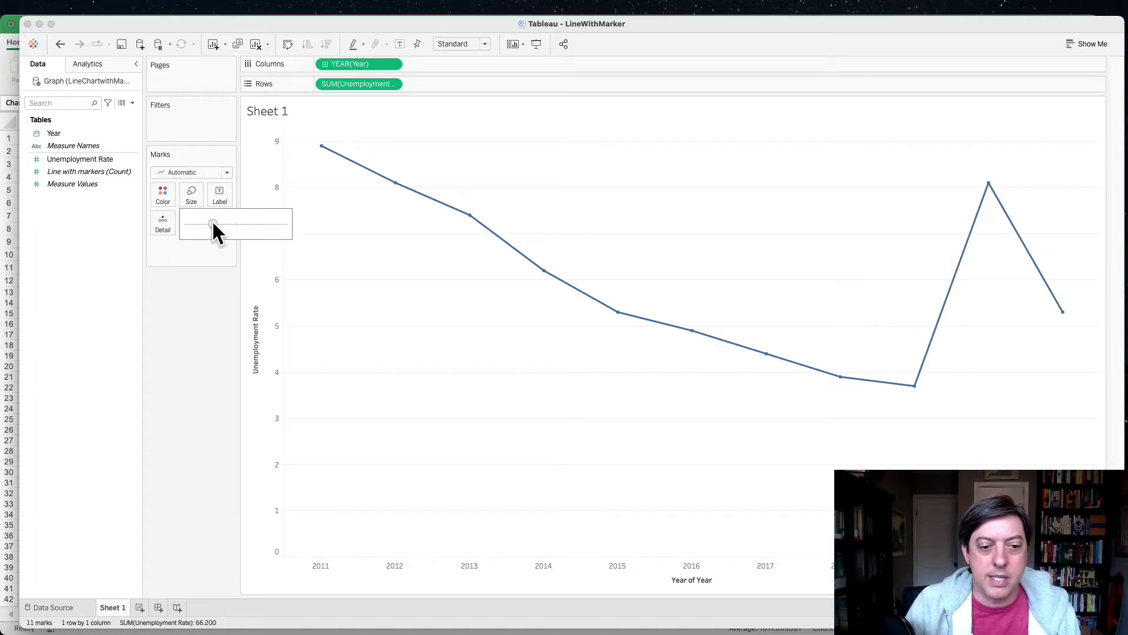
drag(233, 223, 238, 223)
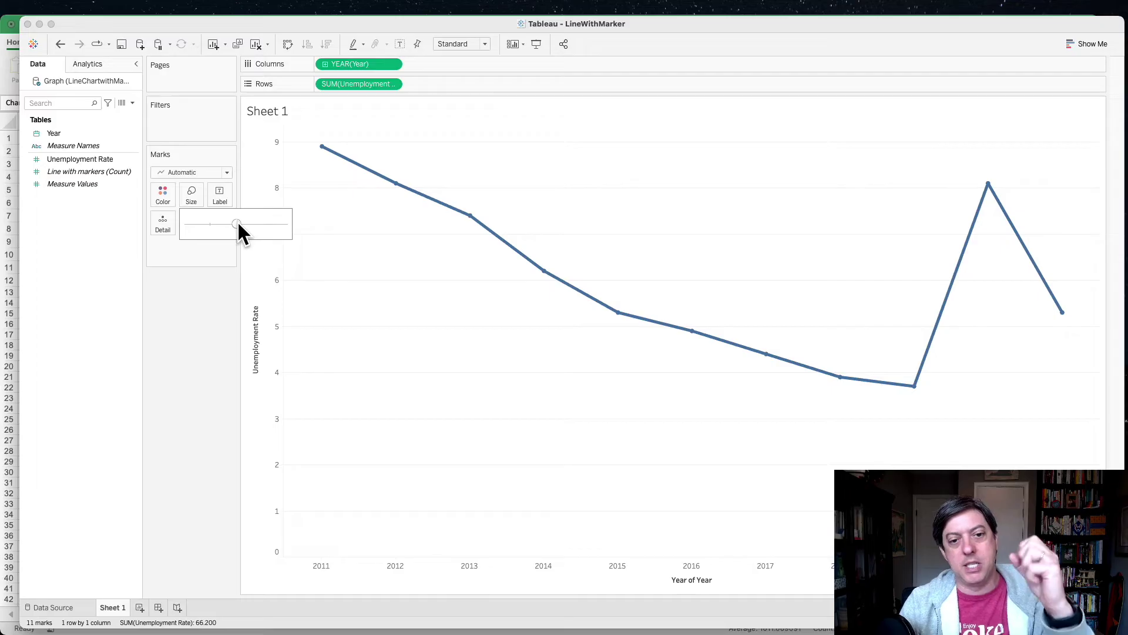
drag(298, 216, 298, 216)
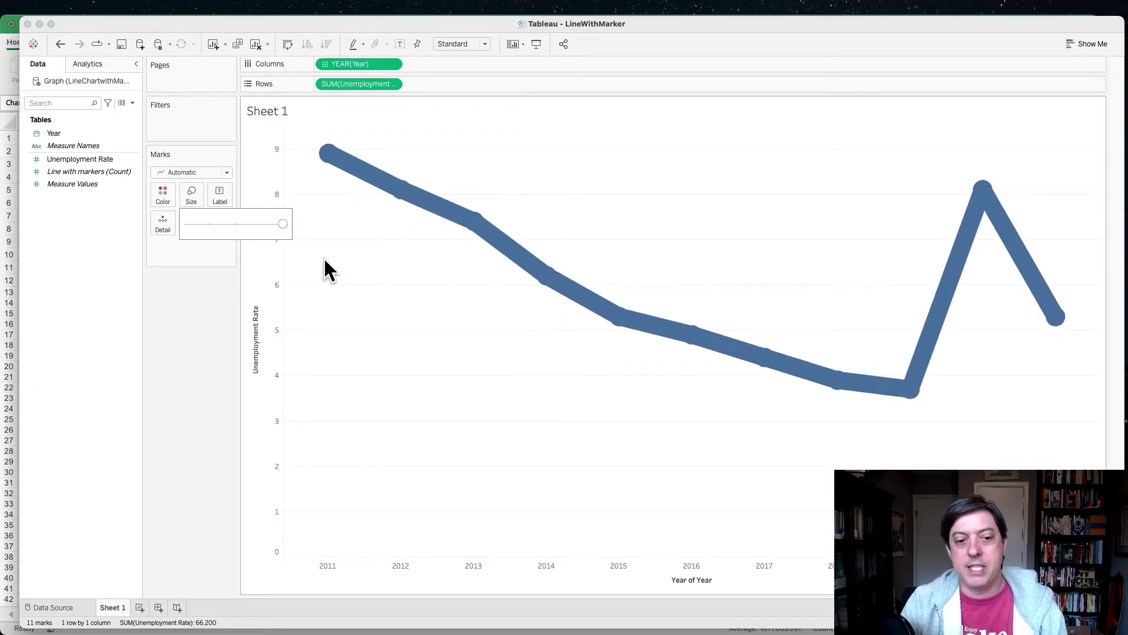
drag(210, 225, 210, 225)
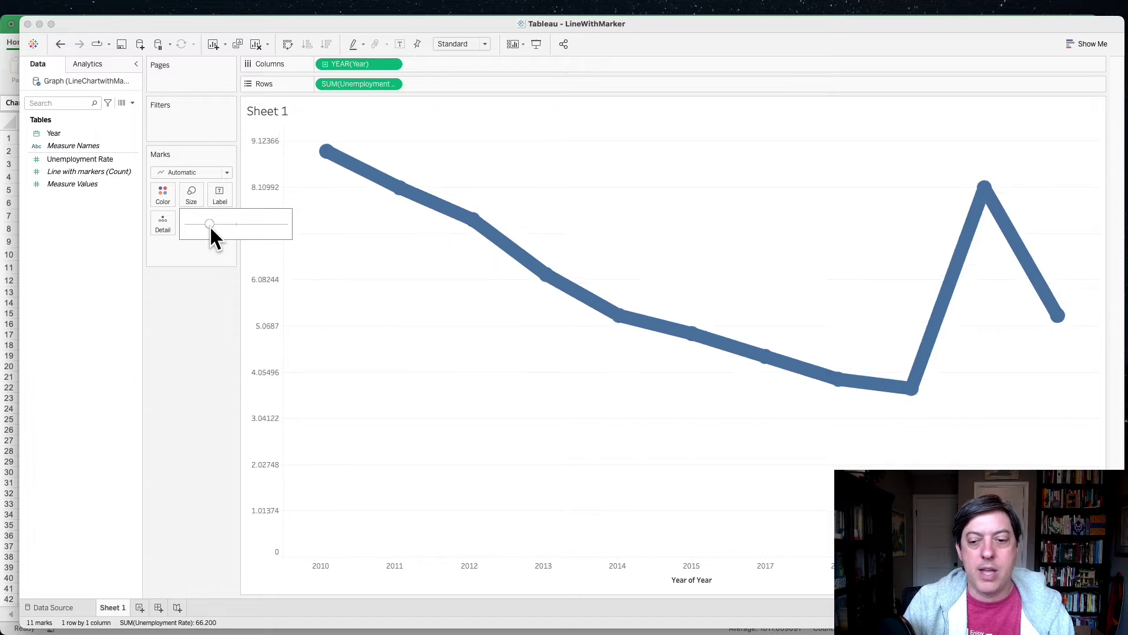
click(190, 301)
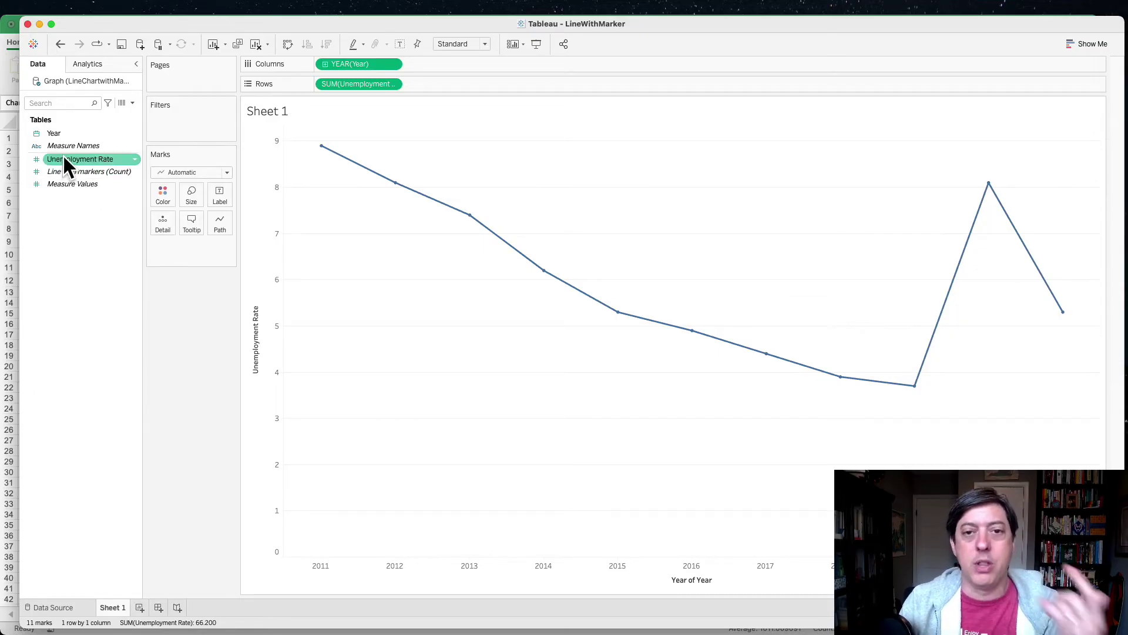
Step: Add Unemployment Rate to Rows a second time and set the second measure's mark type to Circle
drag(64, 158, 440, 82)
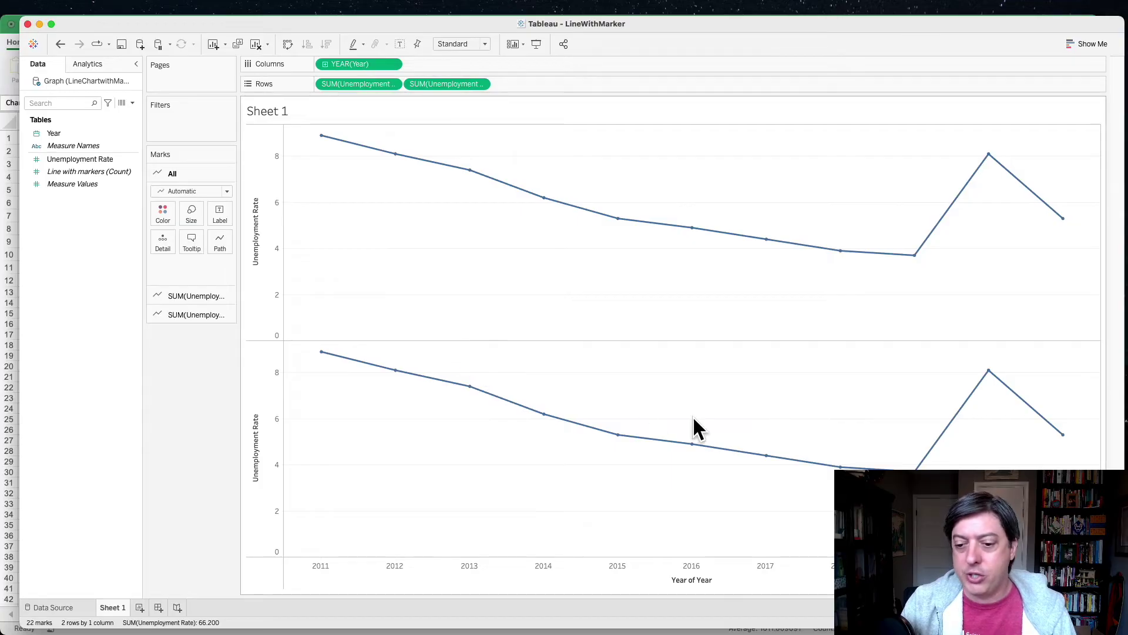
click(207, 314)
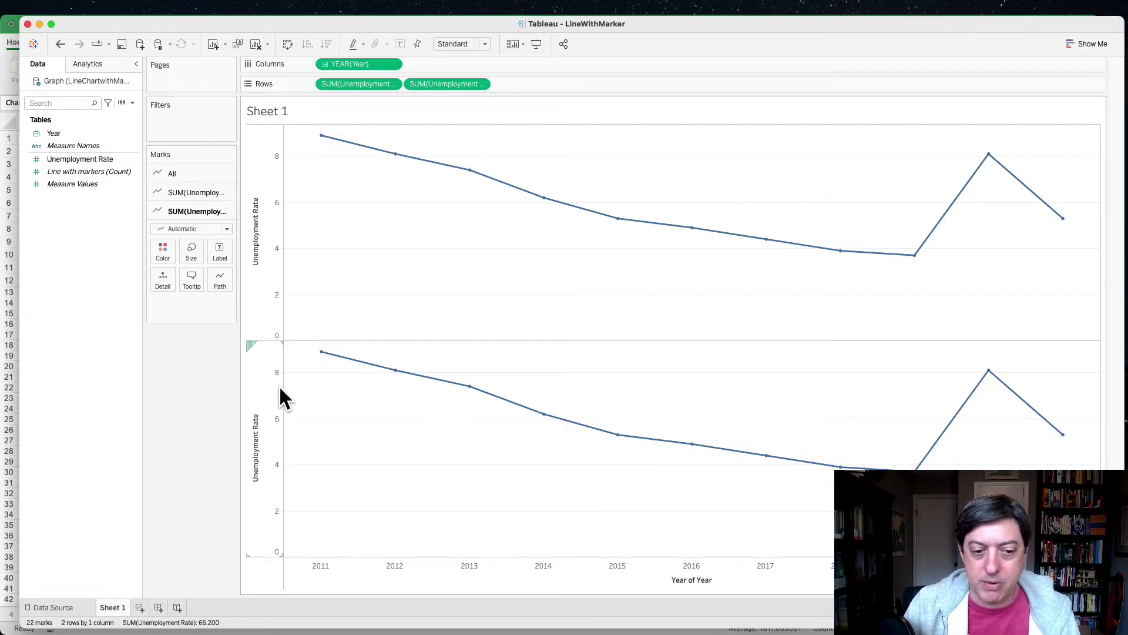
click(227, 228)
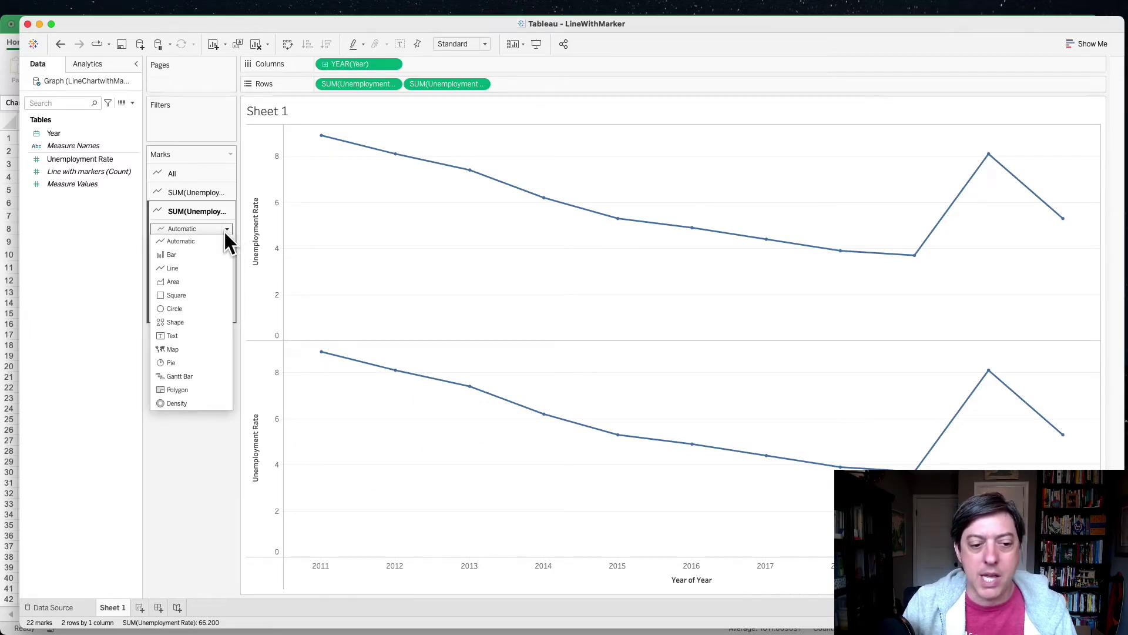
click(185, 306)
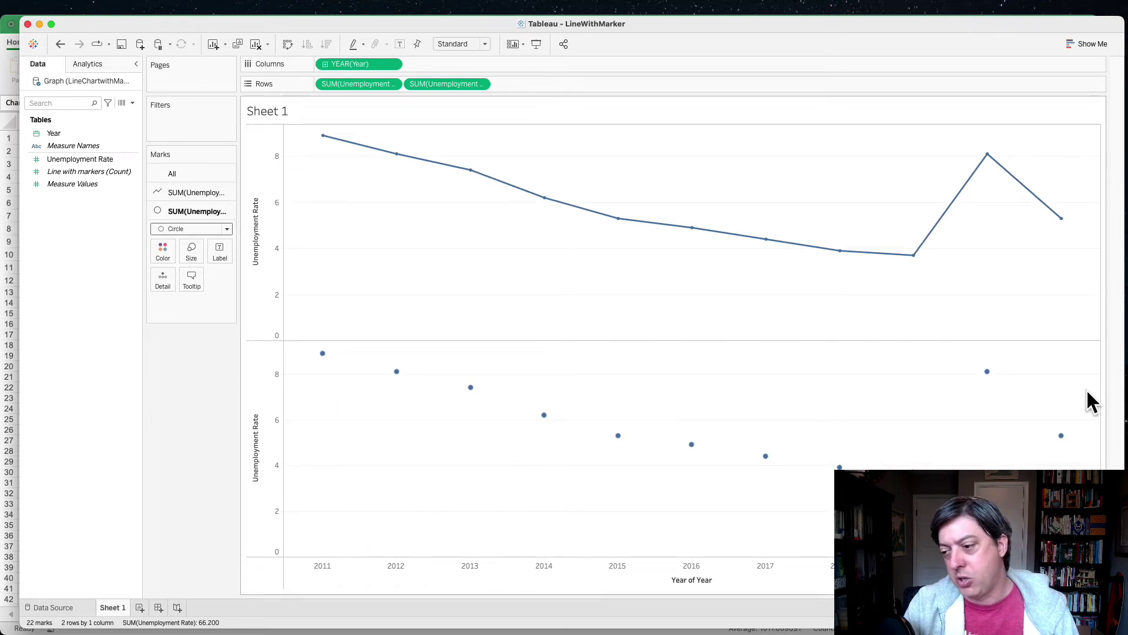
Step: Enlarge the circle marks of the second Unemployment Rate measure to well above their default size
click(193, 251)
drag(228, 280, 262, 281)
click(210, 392)
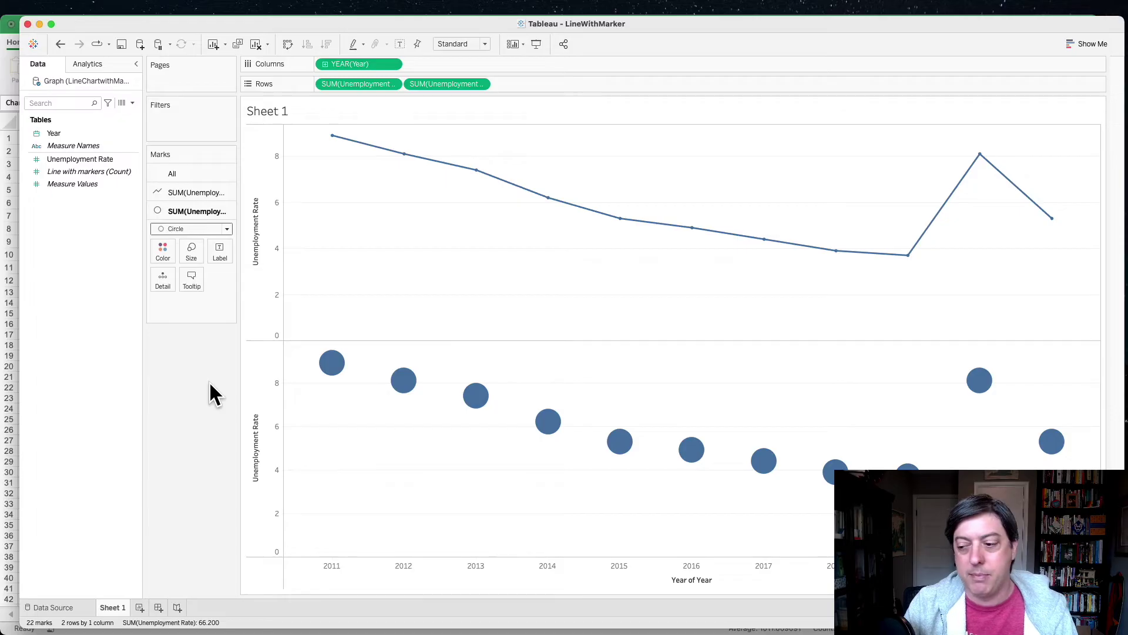
Step: Label the circle marks with Unemployment Rate and align the labels to the horizontal center and vertical middle of the circles
drag(88, 159, 227, 262)
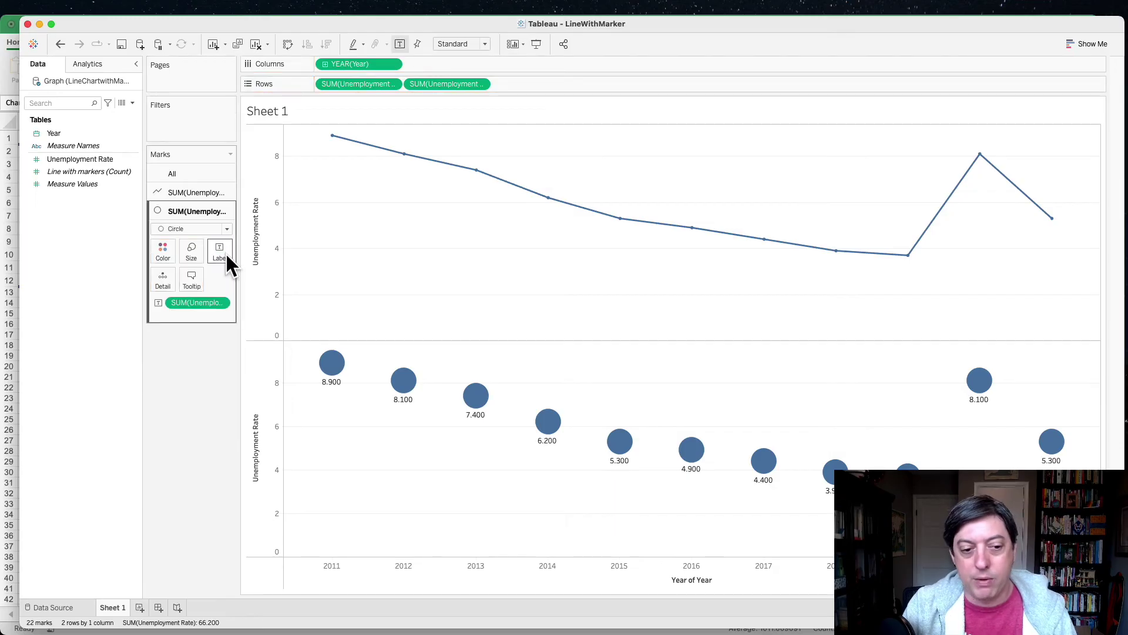
click(220, 253)
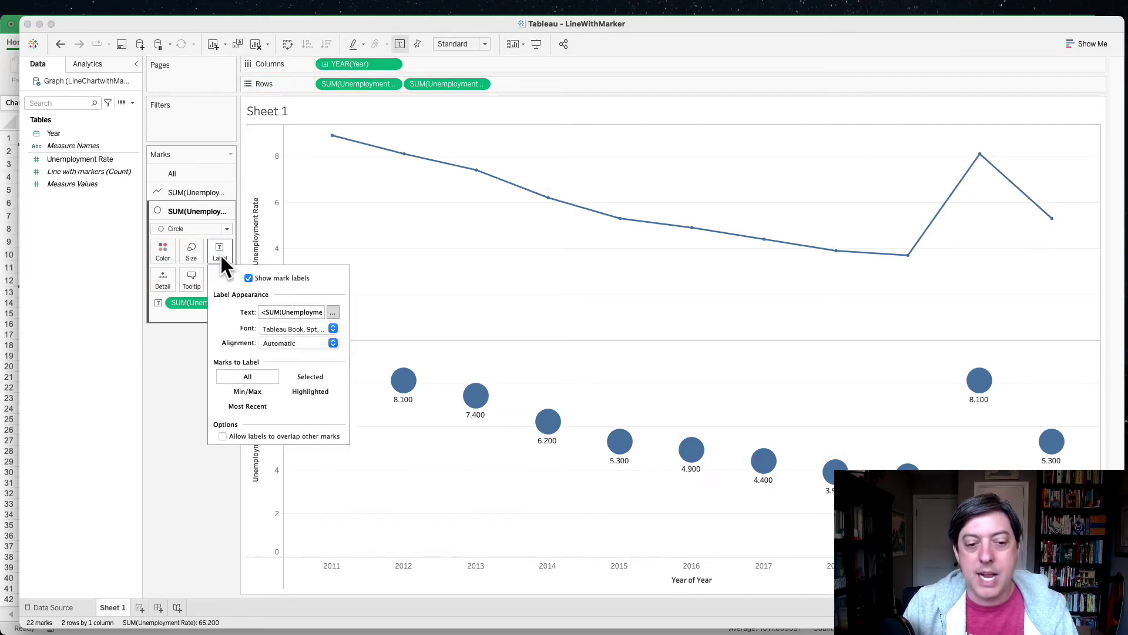
click(297, 341)
click(291, 397)
click(297, 343)
click(295, 343)
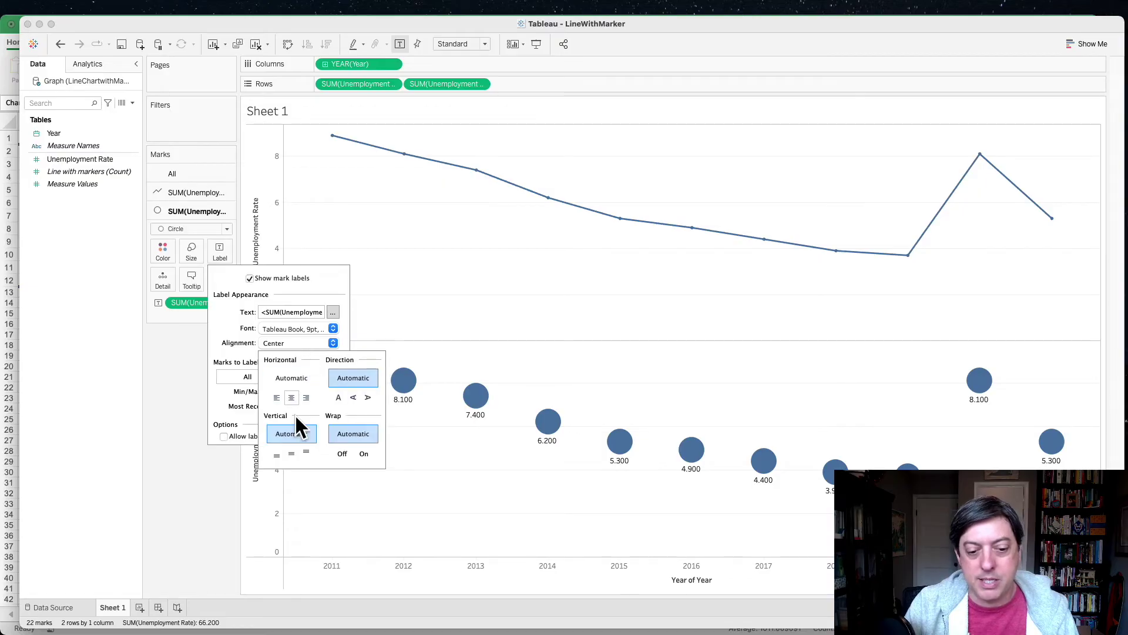
click(294, 451)
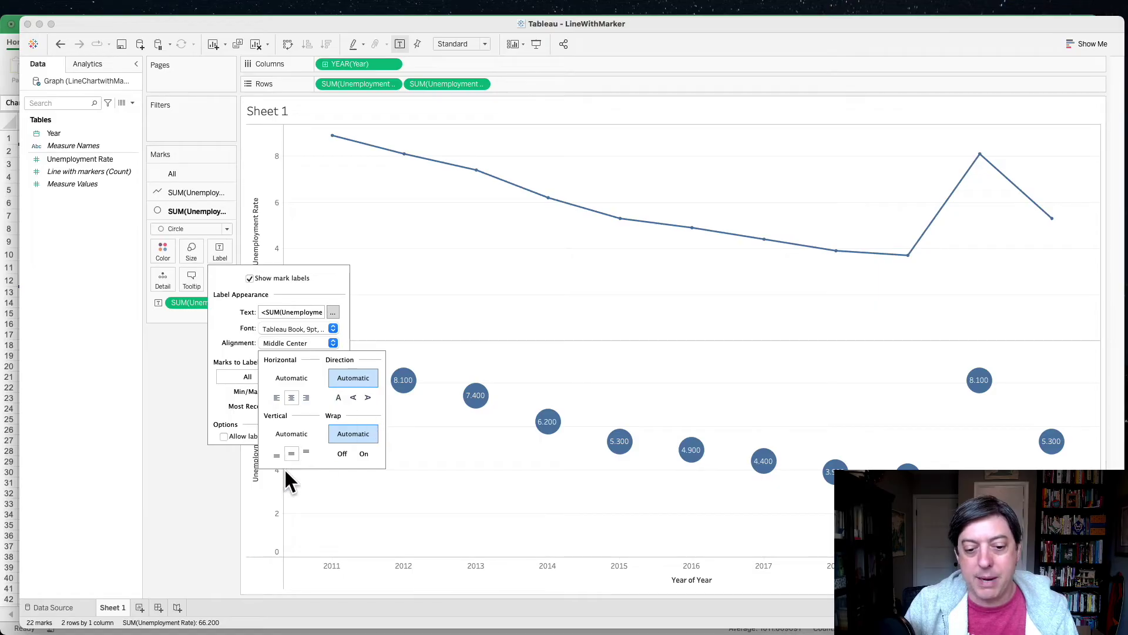
click(198, 481)
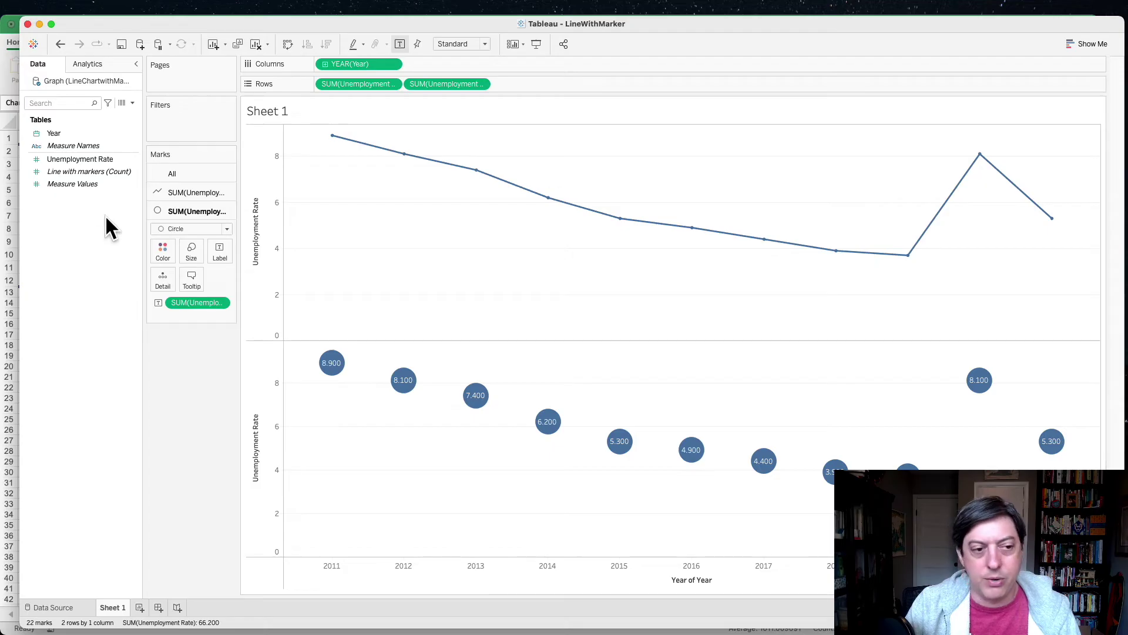
Step: Set the default number format of the Unemployment Rate field to Number (Custom) with 2 decimal places
right_click(85, 159)
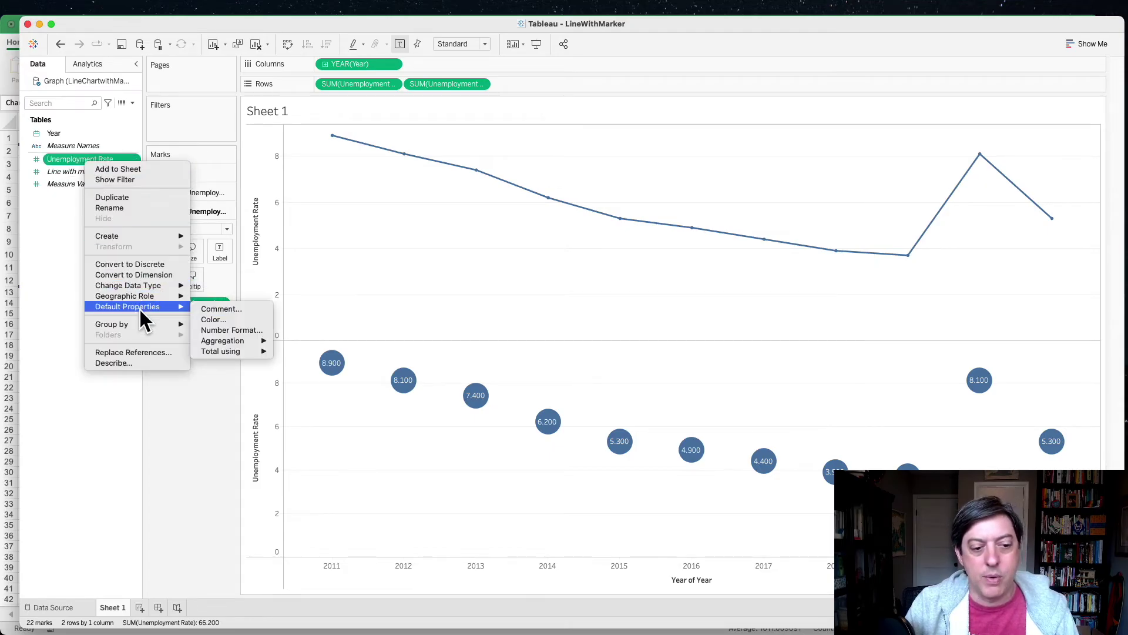
mouse_move(141, 297)
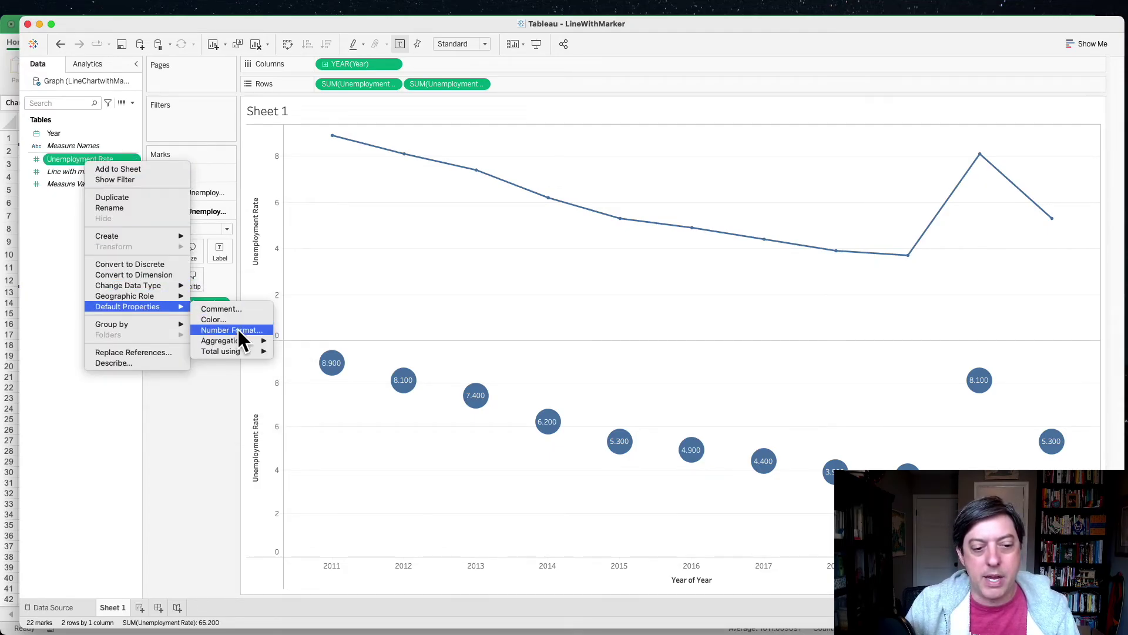
click(240, 331)
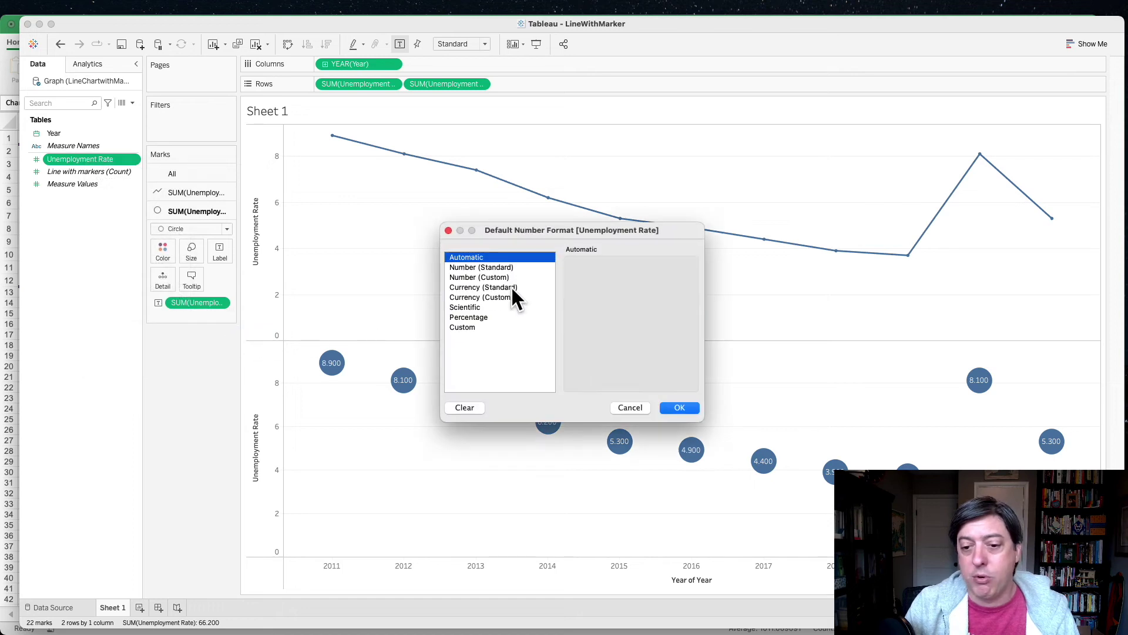
click(506, 278)
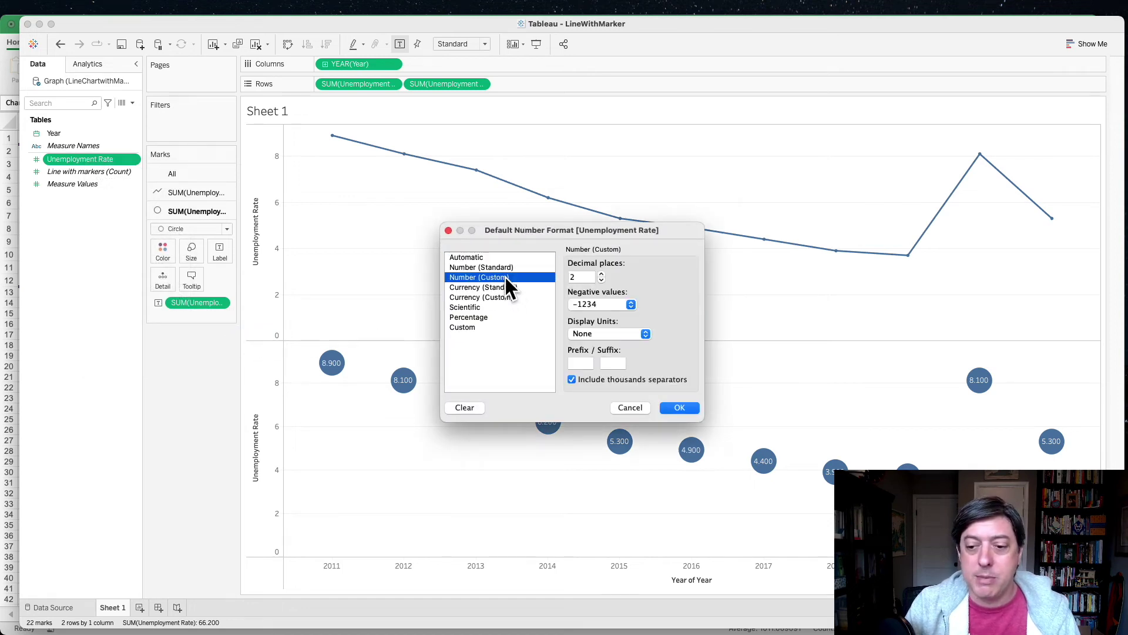
click(602, 283)
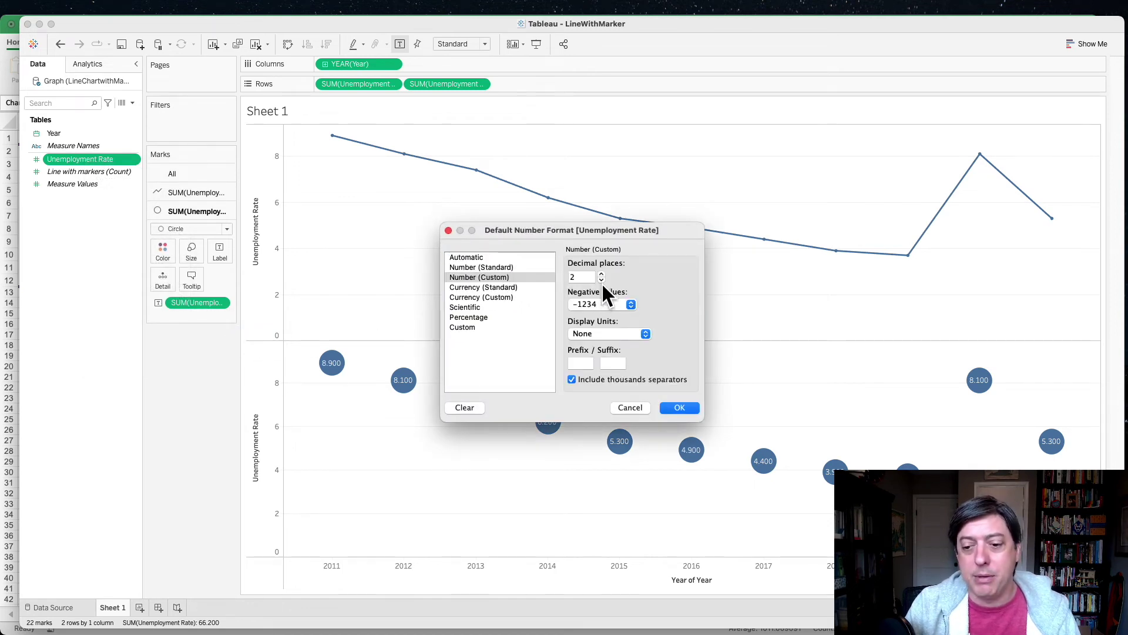
click(677, 411)
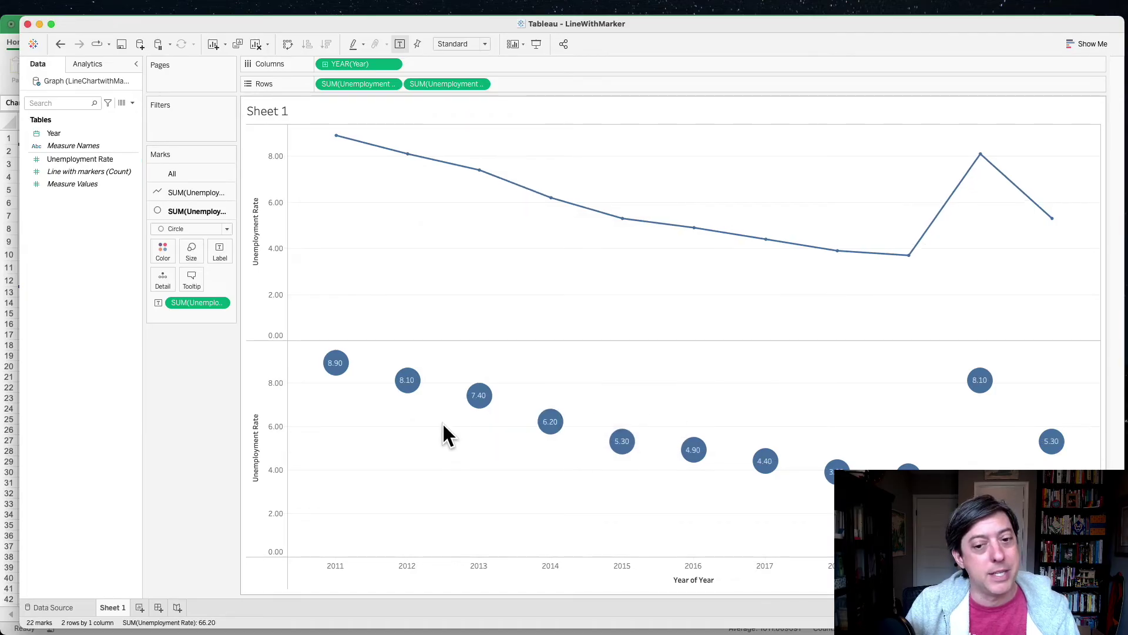
Step: Reduce the decimal places in Unemployment Rate's default number format to 1
right_click(87, 160)
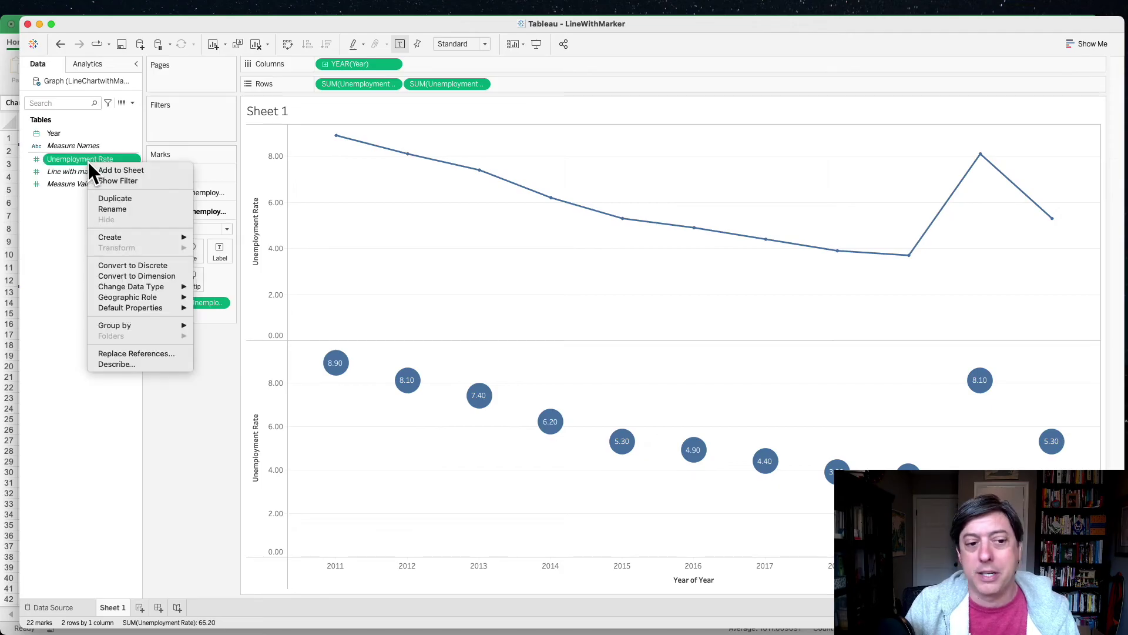
mouse_move(134, 309)
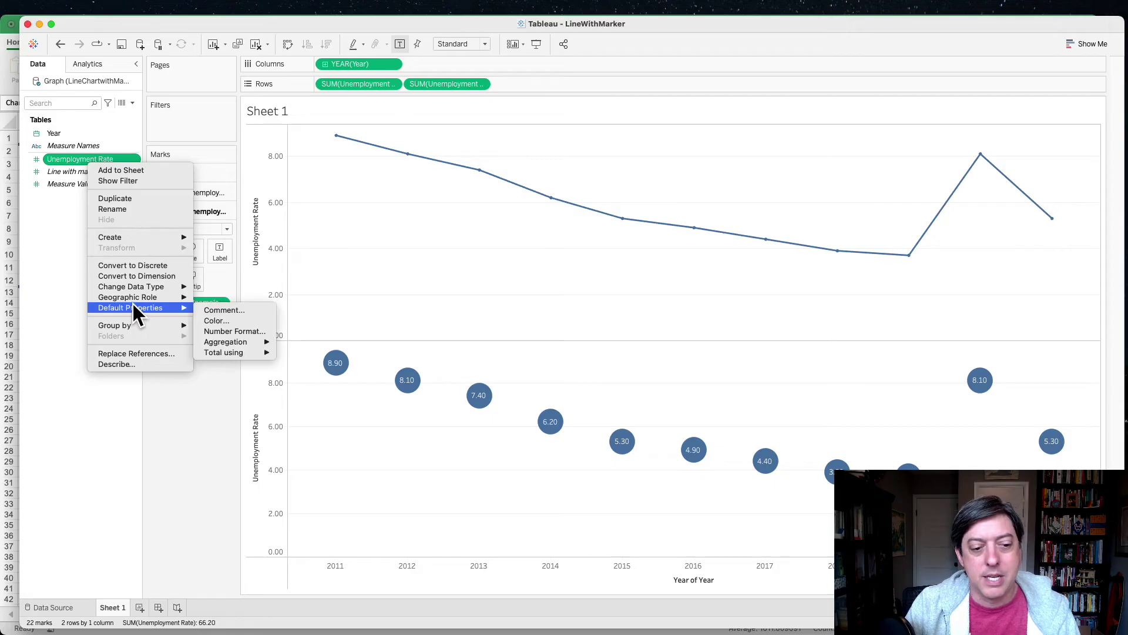
click(235, 331)
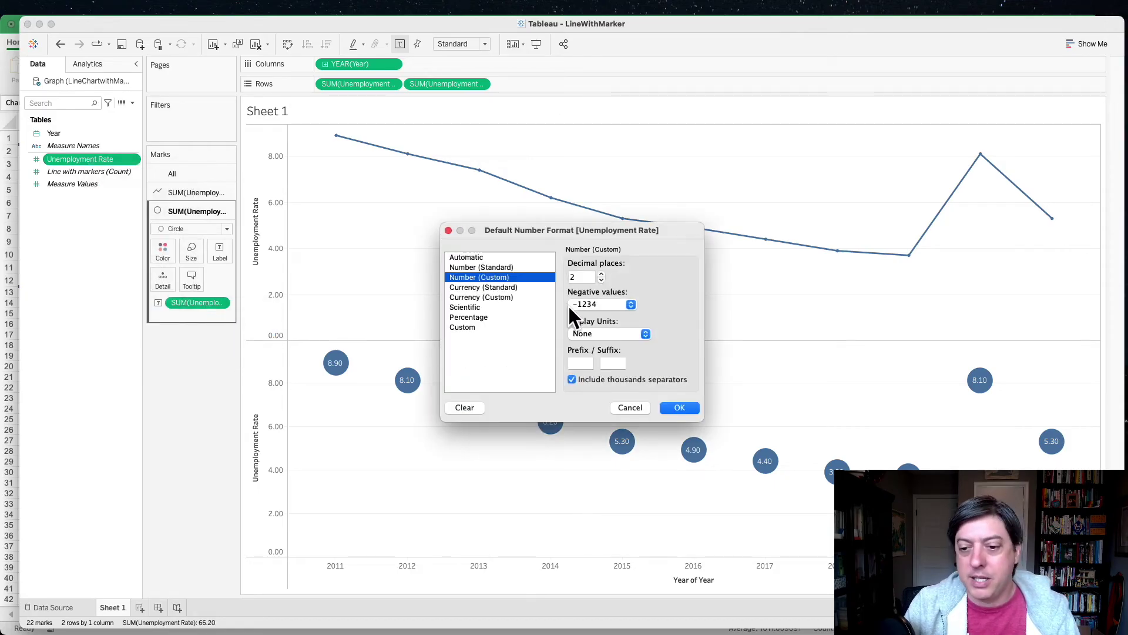
click(602, 280)
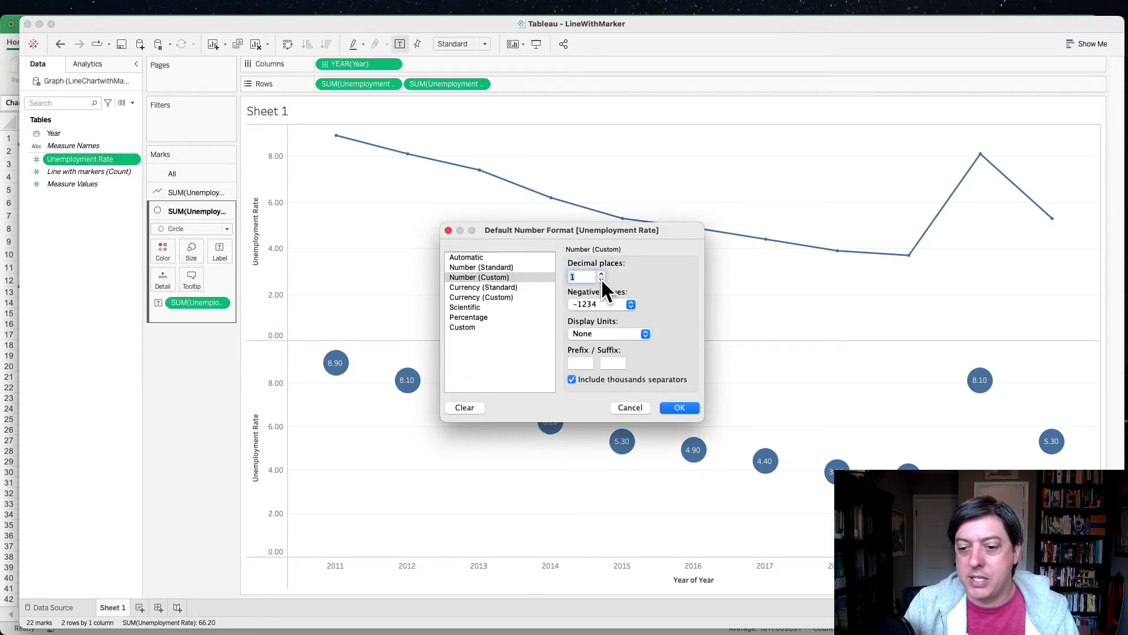
click(681, 409)
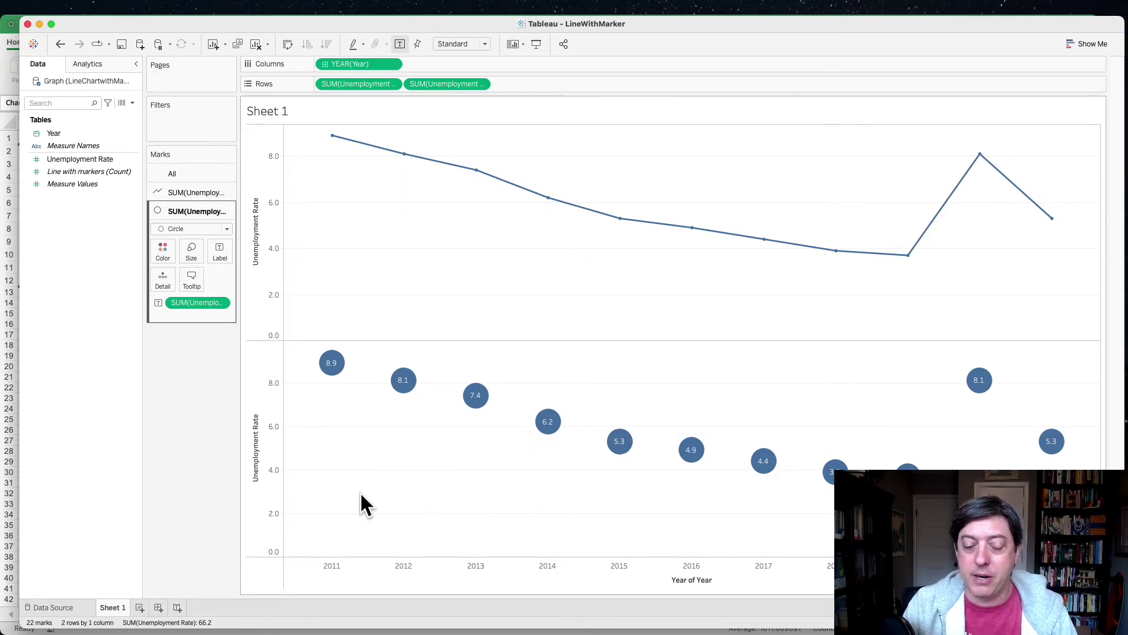
Step: Combine the line and circle charts on a dual axis and synchronize the two Unemployment Rate axes
right_click(266, 431)
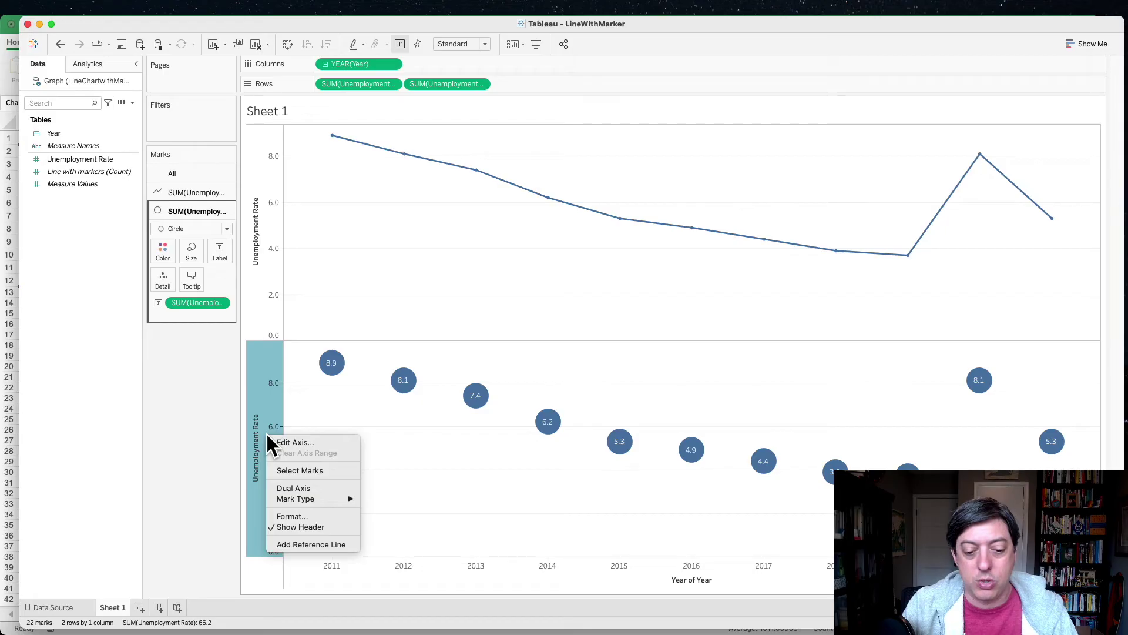
click(298, 487)
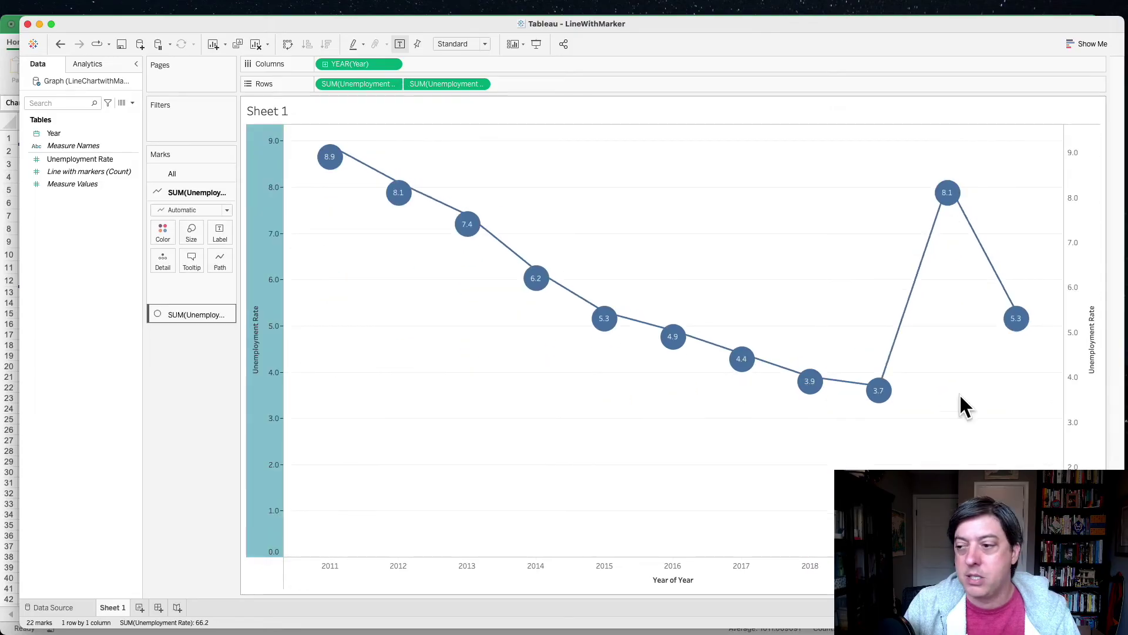
right_click(1075, 207)
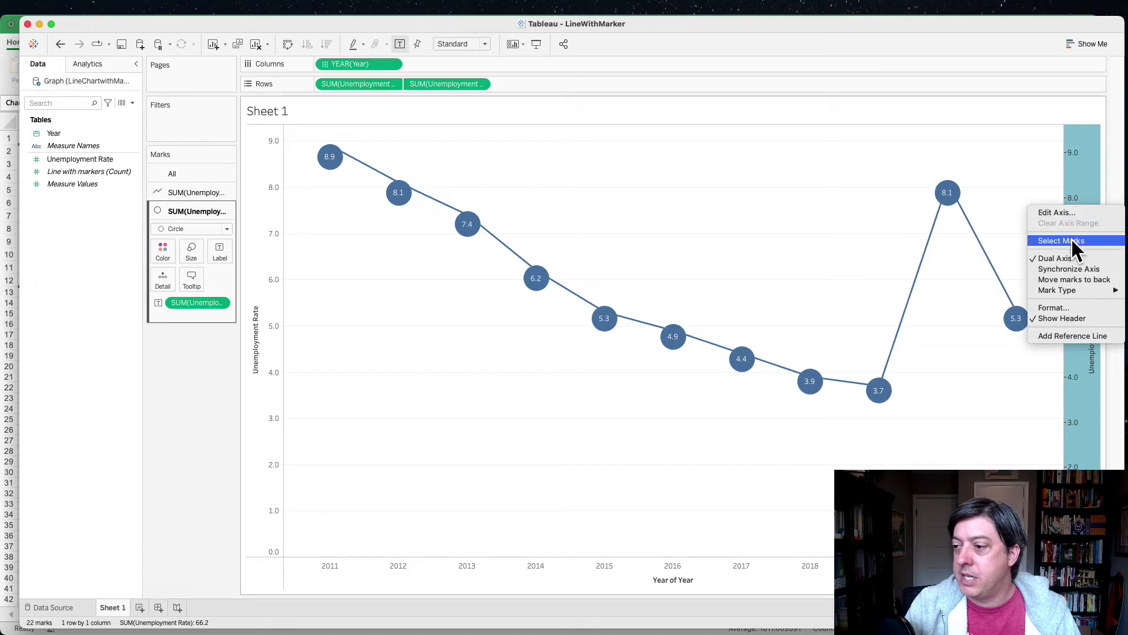
click(1076, 269)
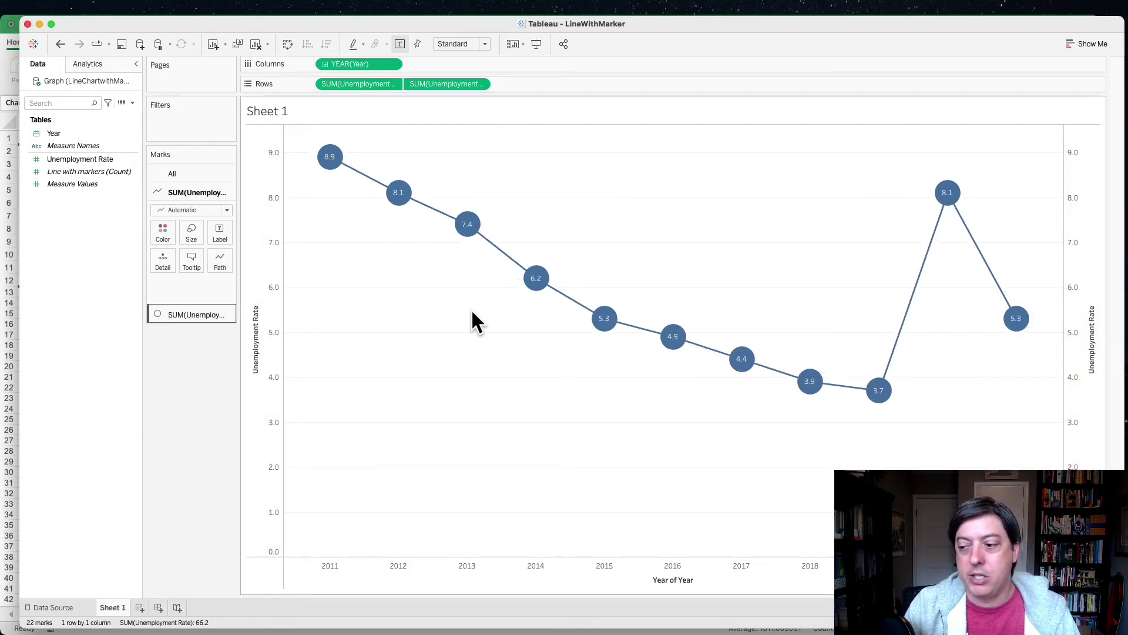
mouse_move(609, 321)
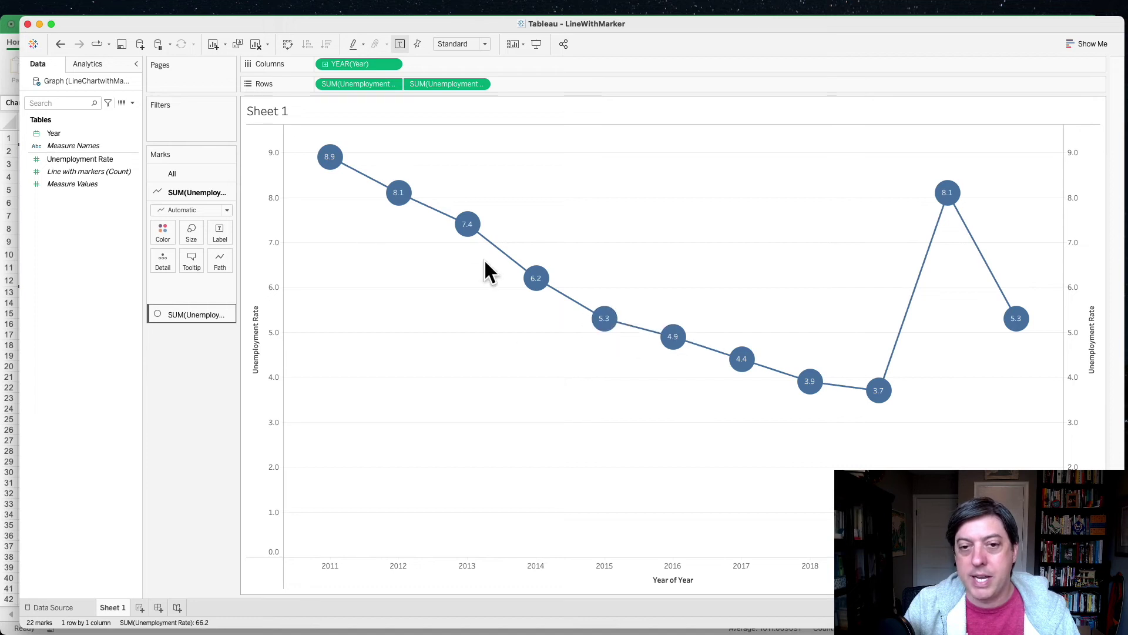
Step: Compare the Tableau chart with the marker line chart in the Excel workbook, and return to the Tableau worksheet
drag(433, 25, 293, 214)
drag(498, 23, 518, 23)
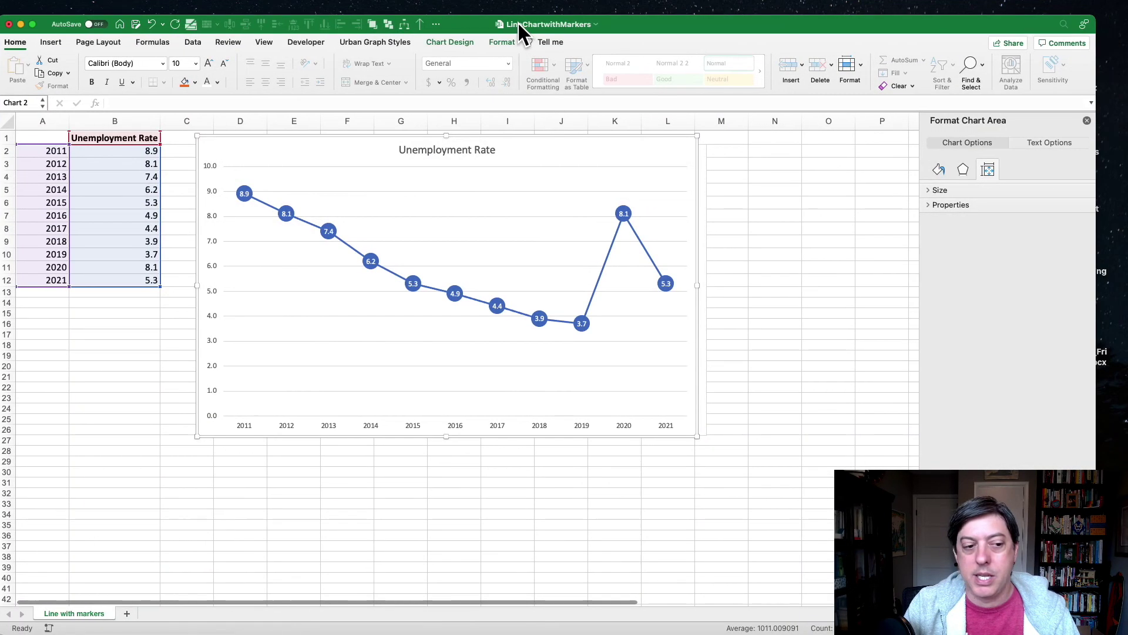
key(super+Tab)
click(331, 338)
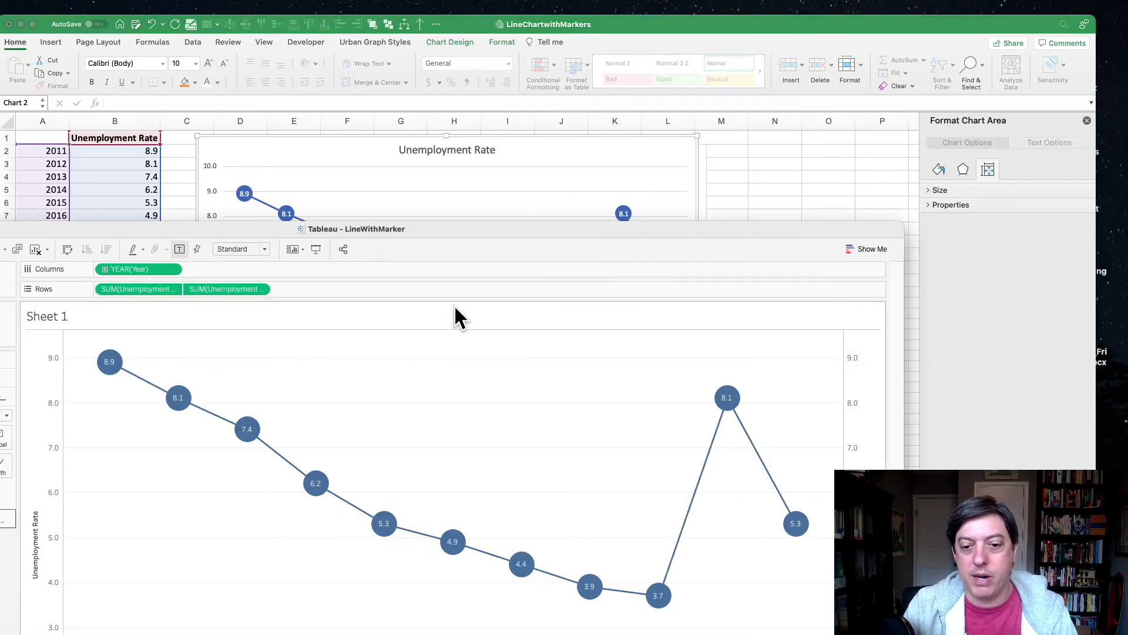
drag(592, 234, 572, 255)
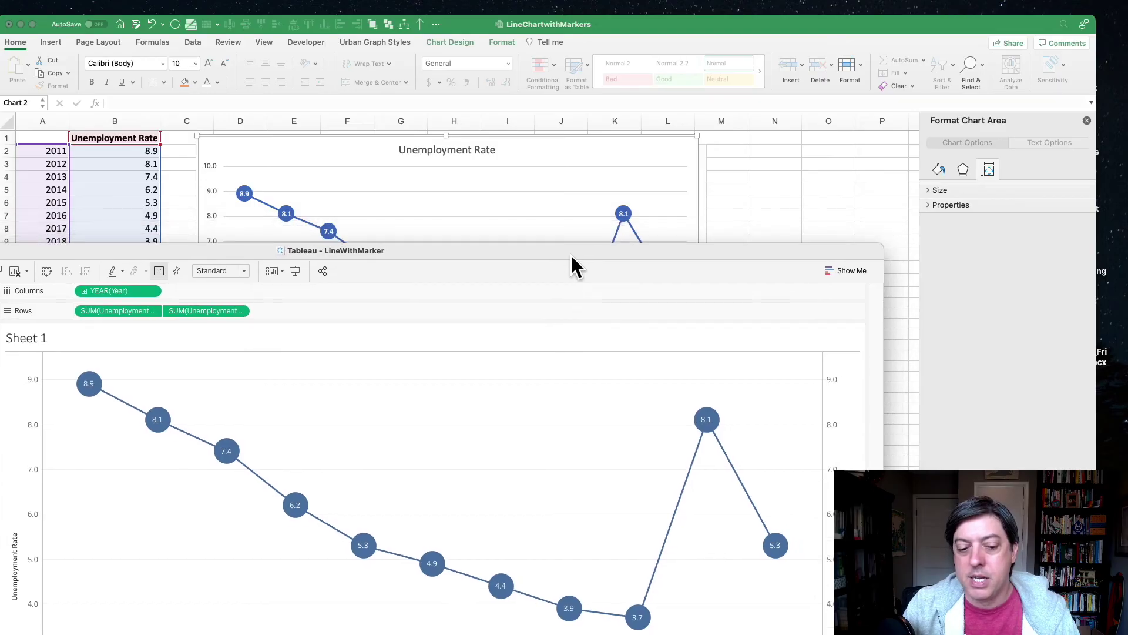
double_click(514, 252)
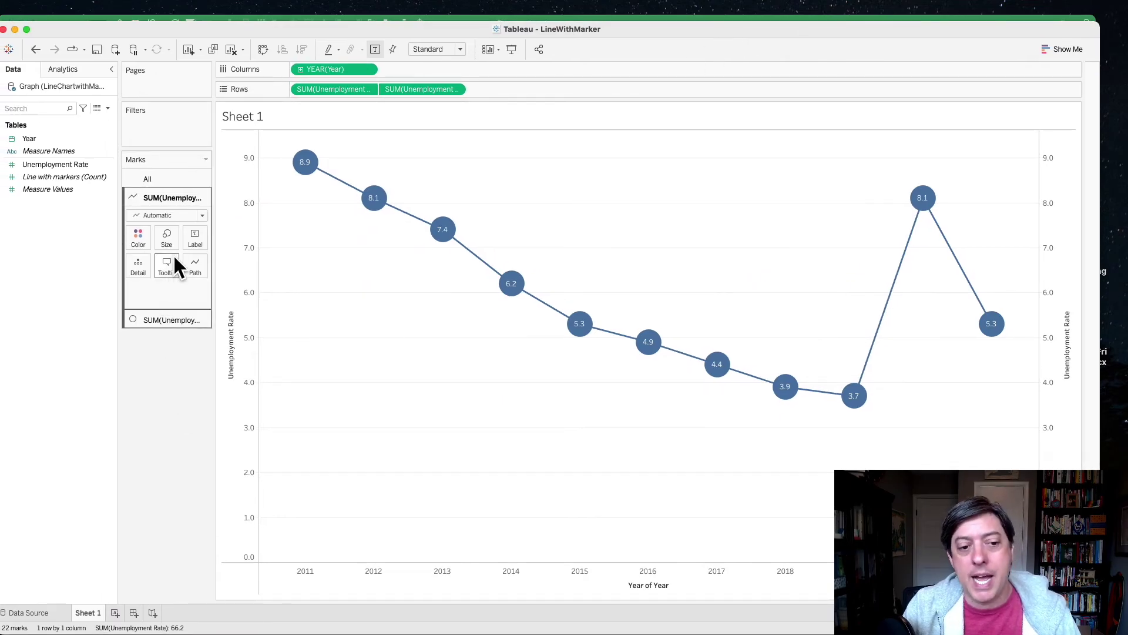
Step: Review the color, marker effect and size settings of the line's Unemployment Rate marks
click(143, 238)
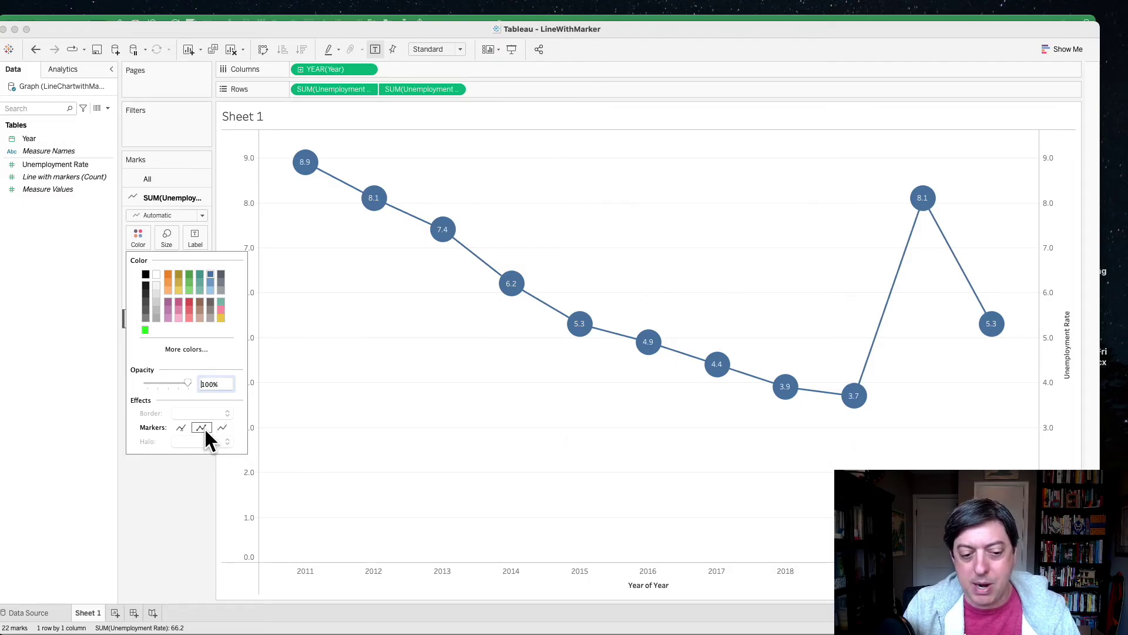
click(187, 493)
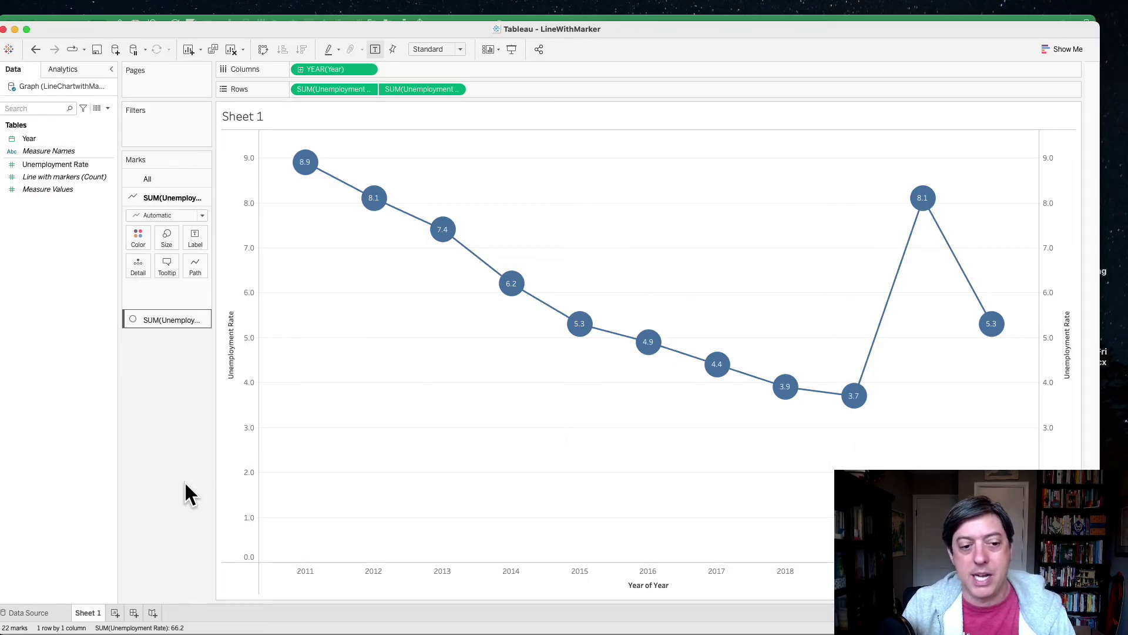
click(167, 238)
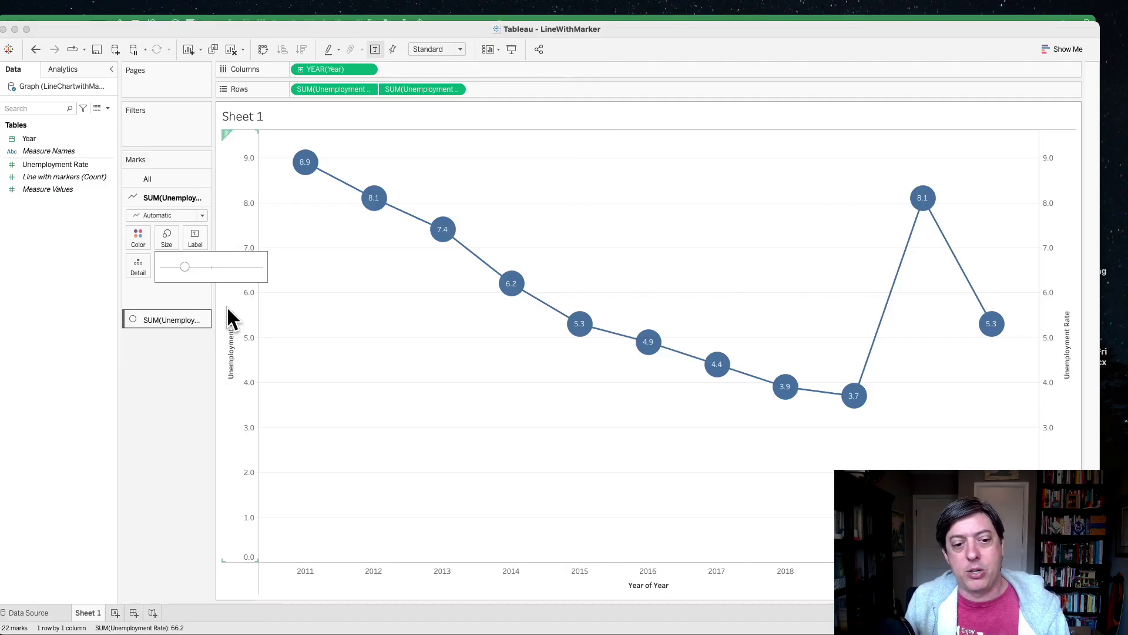
click(170, 359)
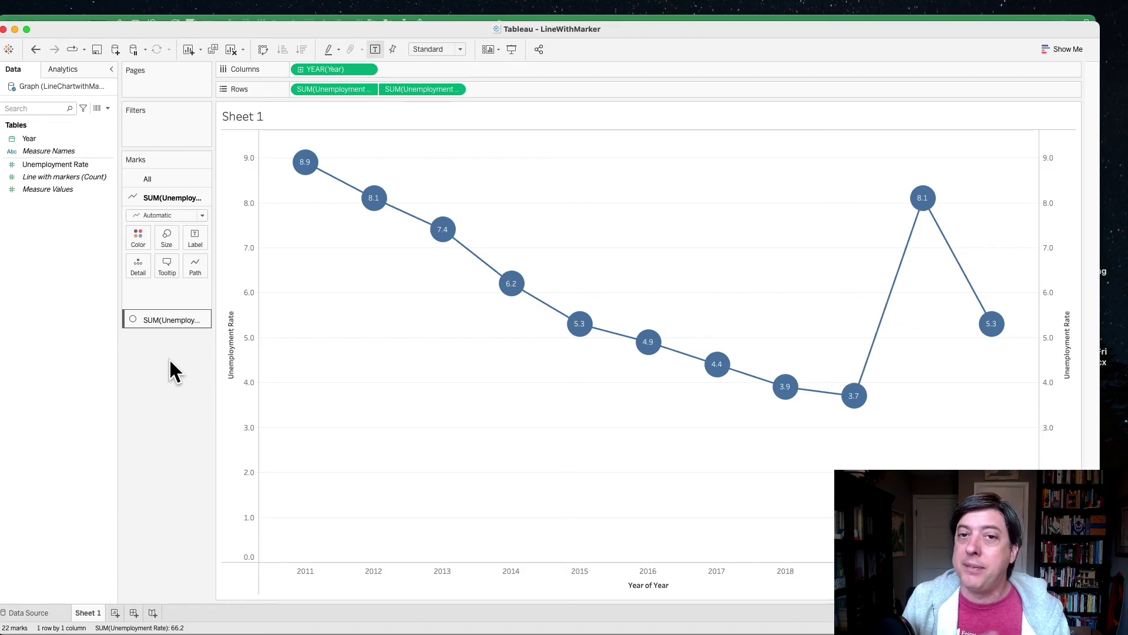